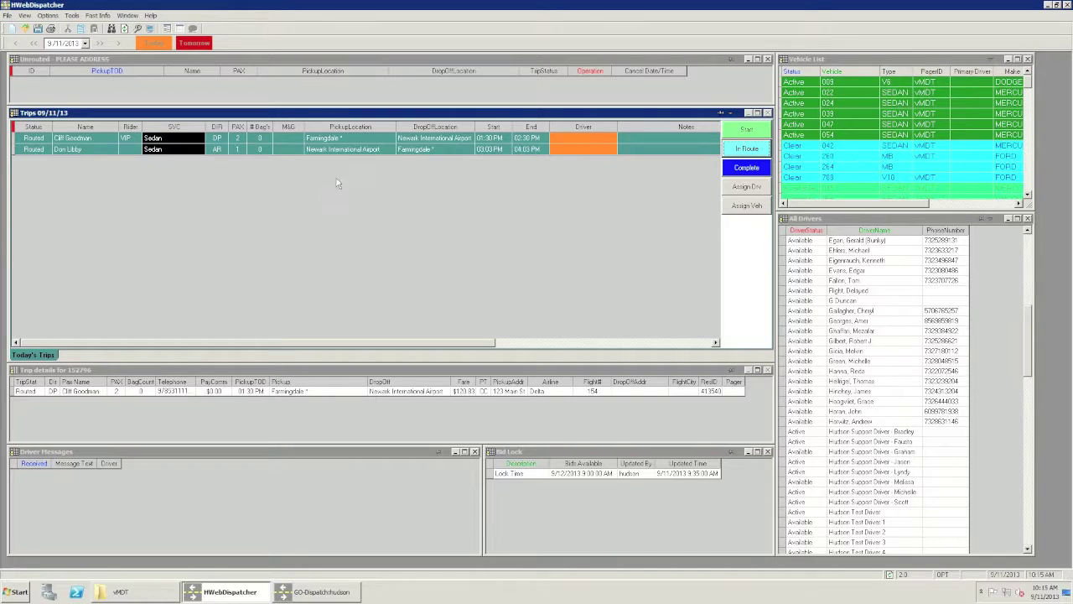
Step: Assign Hudson Test Driver to the 01:30 PM trip from Farmingdale to Newark International Airport
left_click(319, 137, "ctrl")
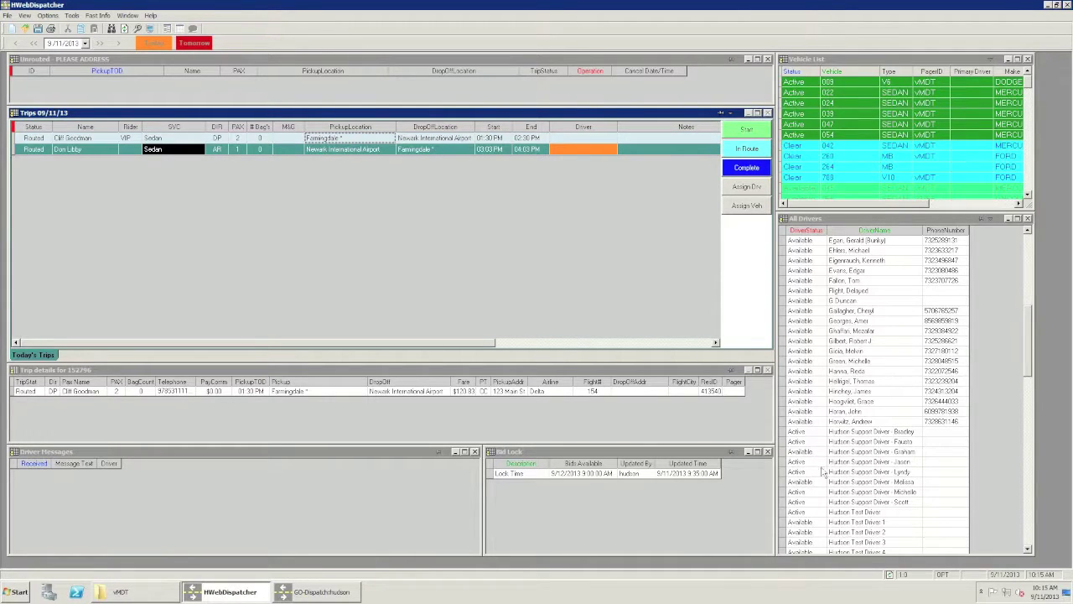
left_click(841, 511)
scroll(843, 513, "up", 8)
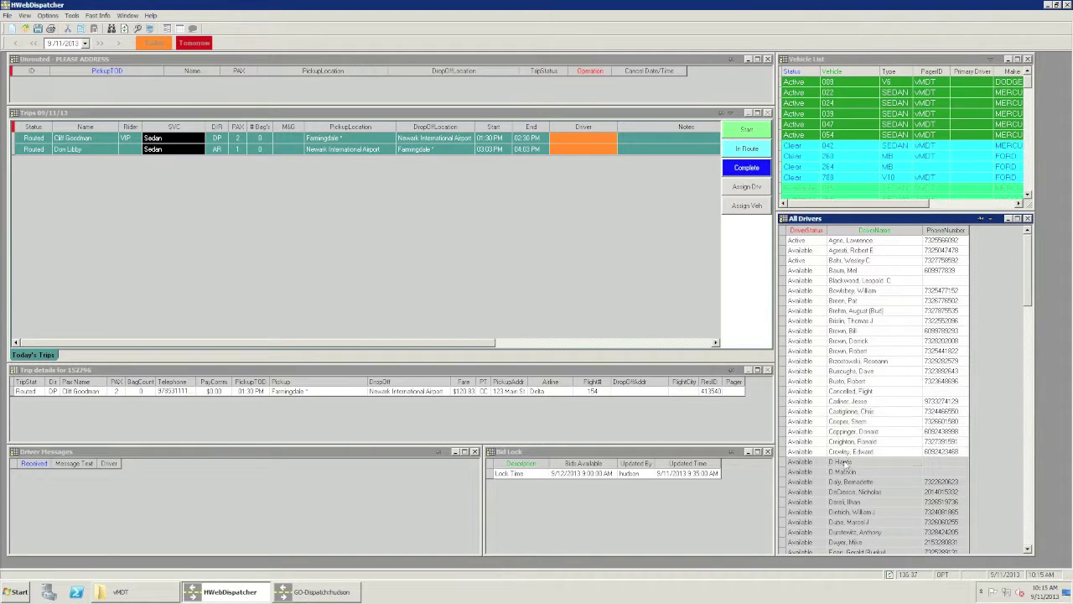
scroll(1013, 520, "down", 8)
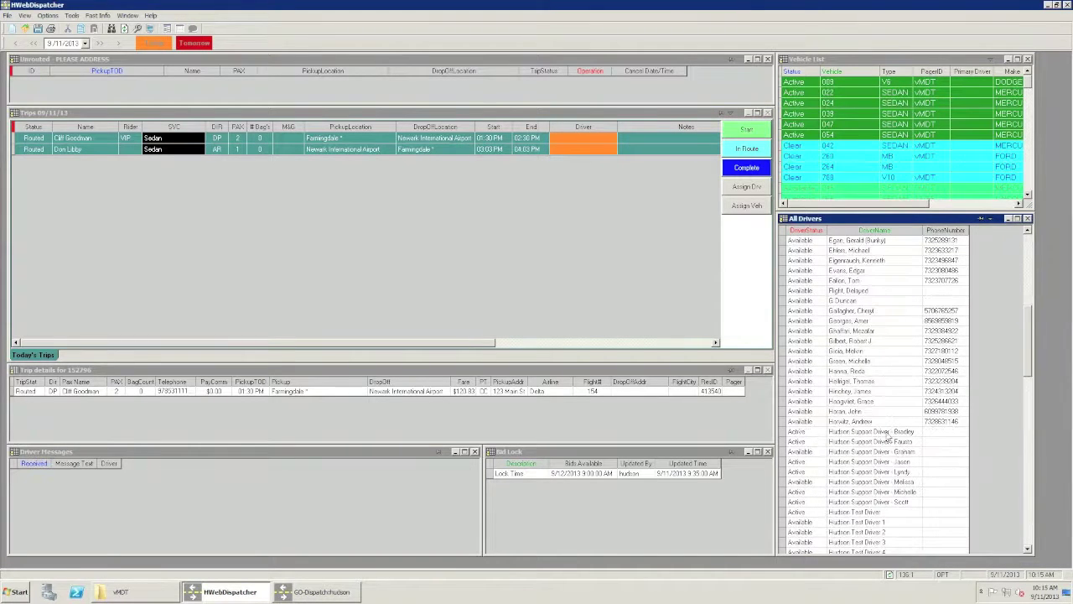
left_click(844, 512)
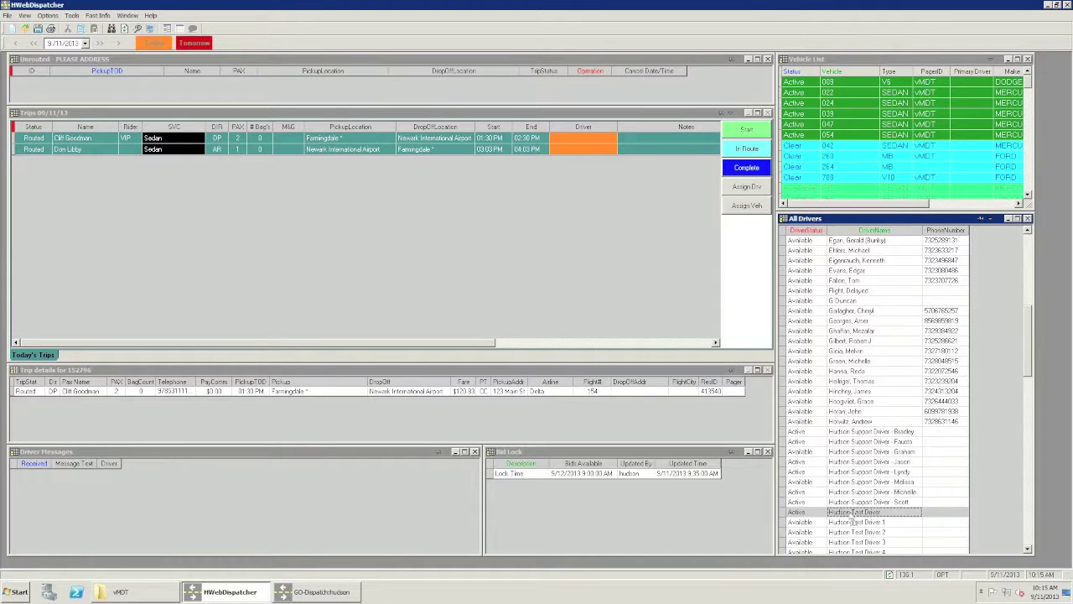
left_click_drag(423, 149, 419, 143)
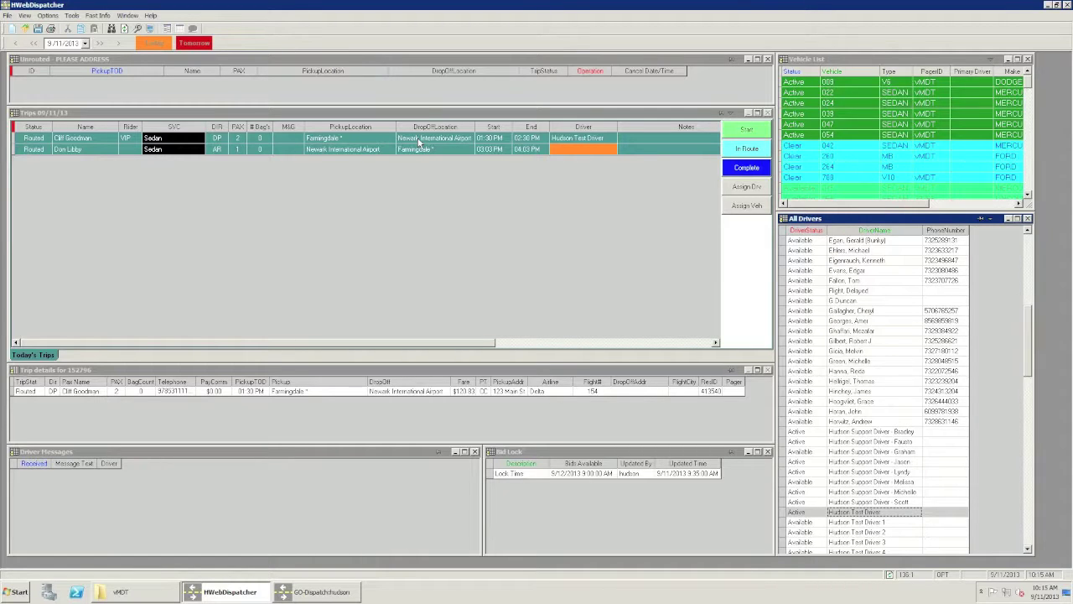
Step: Send the reservation of the 01:30 PM Farmingdale trip to its driver with Page Reservations
left_click(419, 139)
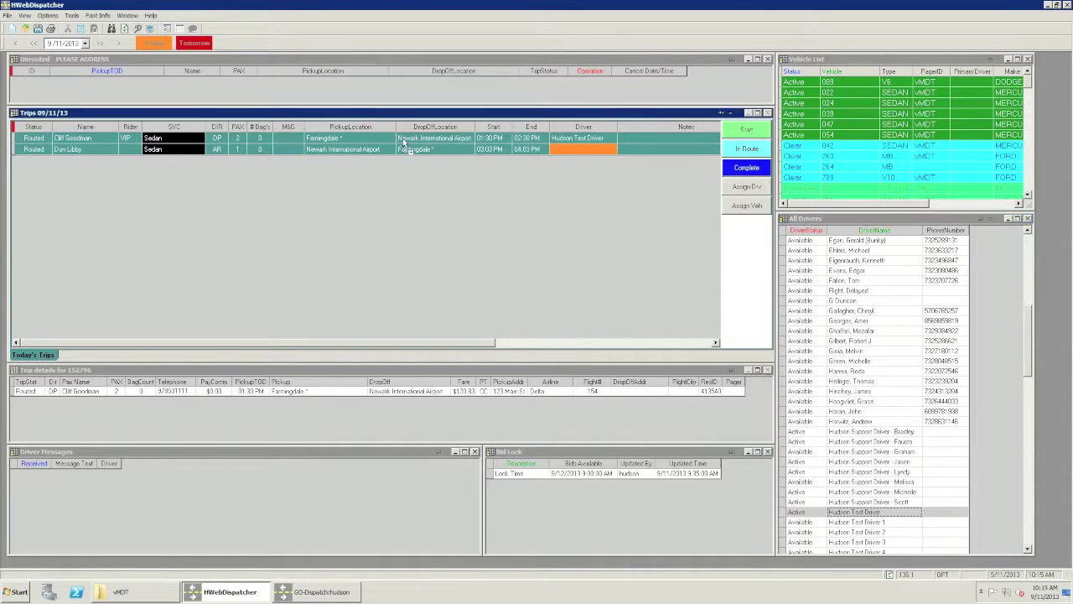
right_click(353, 142)
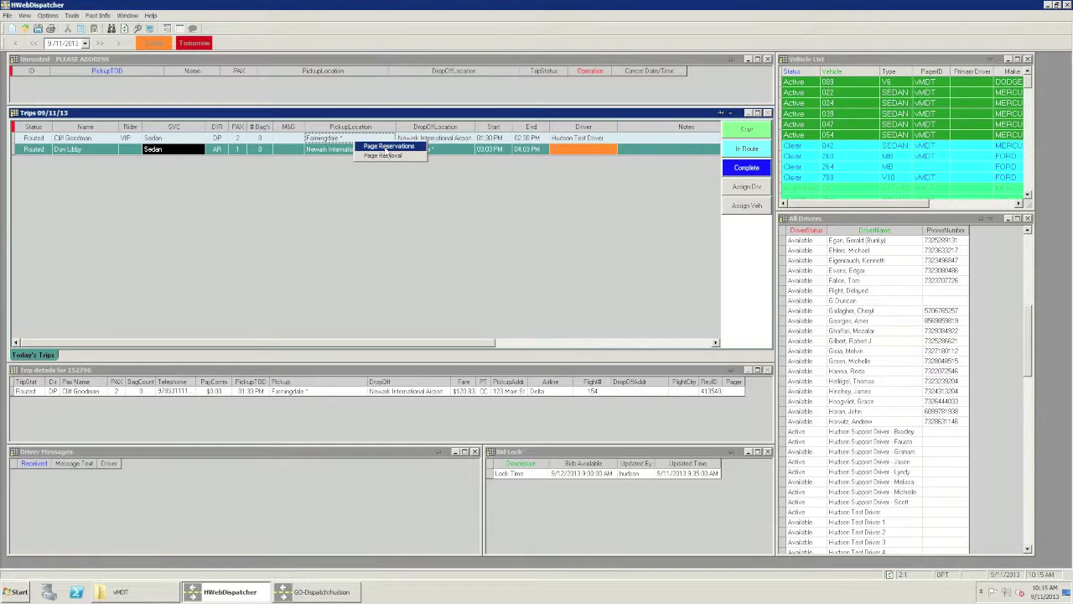
left_click(386, 147)
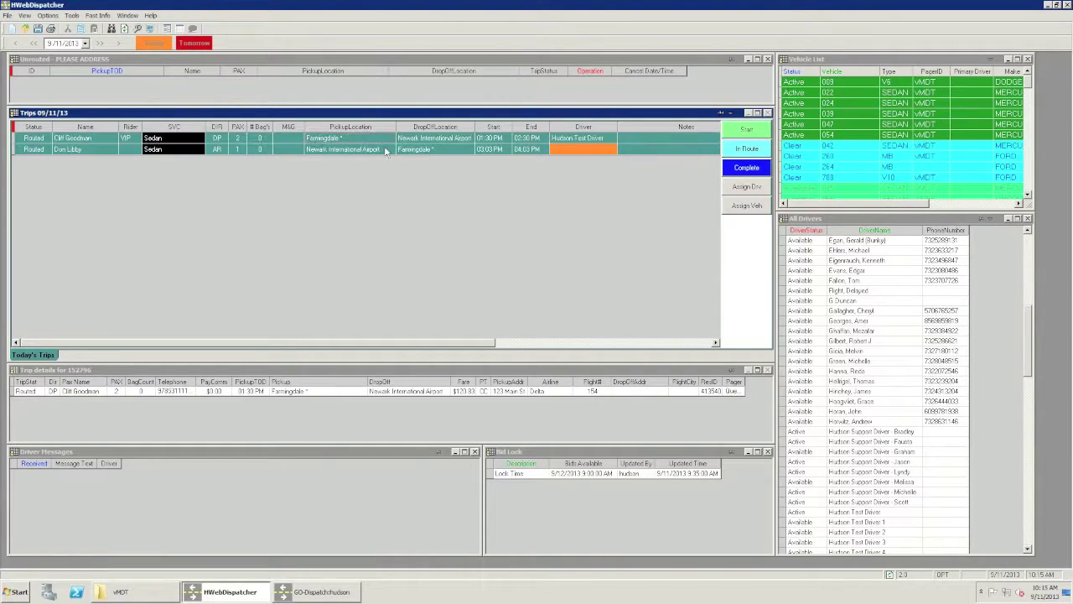
Step: Switch to the mirrored iPad in Reflector and clear its update notice to view the driver's trips
mouse_move(758, 585)
left_click(813, 584)
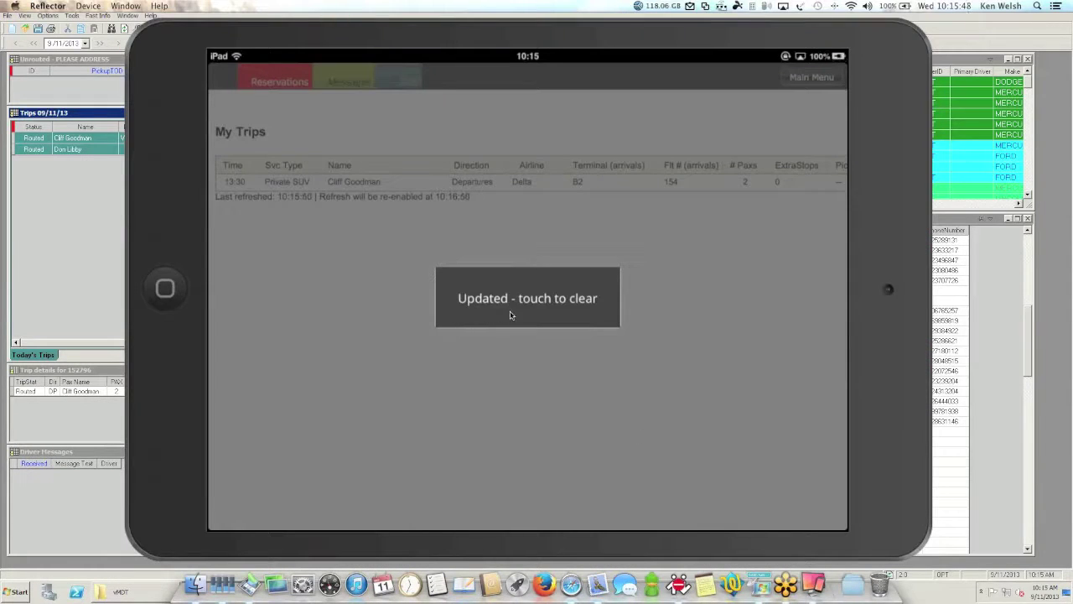
left_click(563, 313)
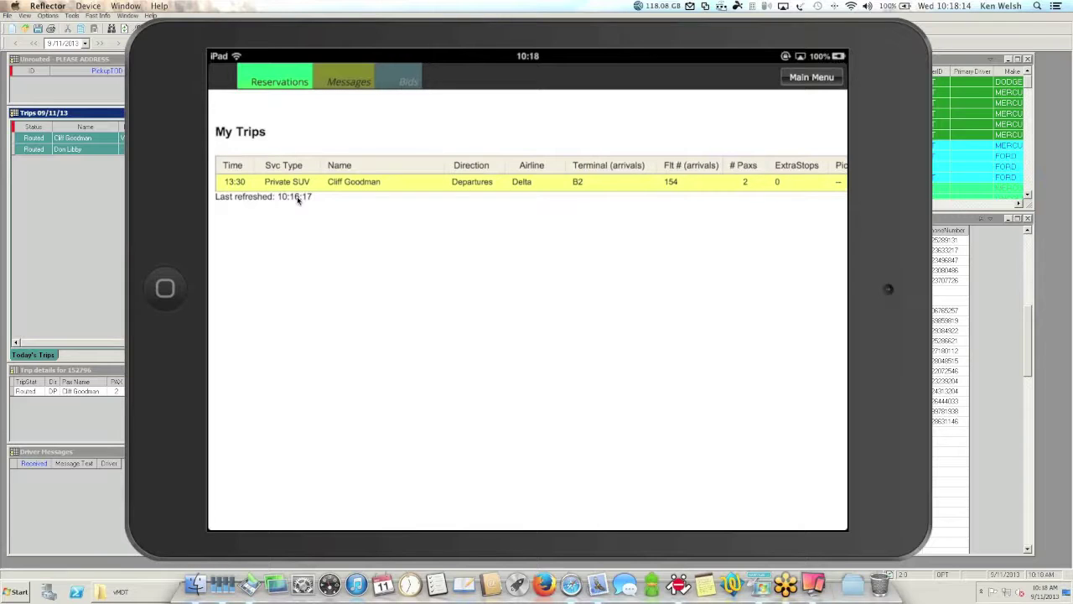
Step: Return to HWebDispatcher, check the 01:30 PM trip's status and driver cell, and refresh the driver messages
left_click(92, 260)
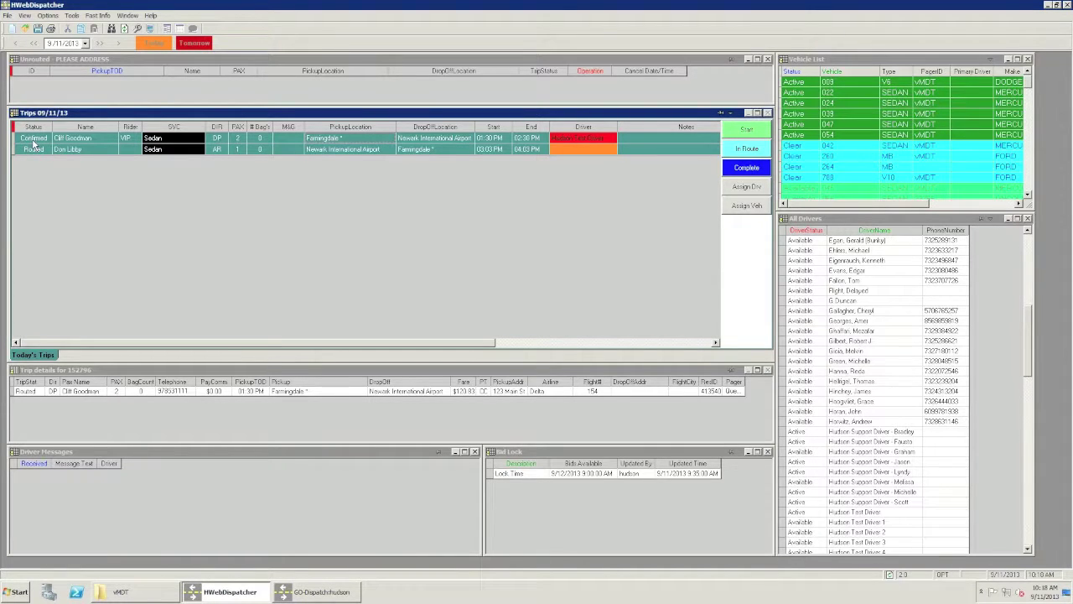
left_click(562, 141)
left_click(126, 490)
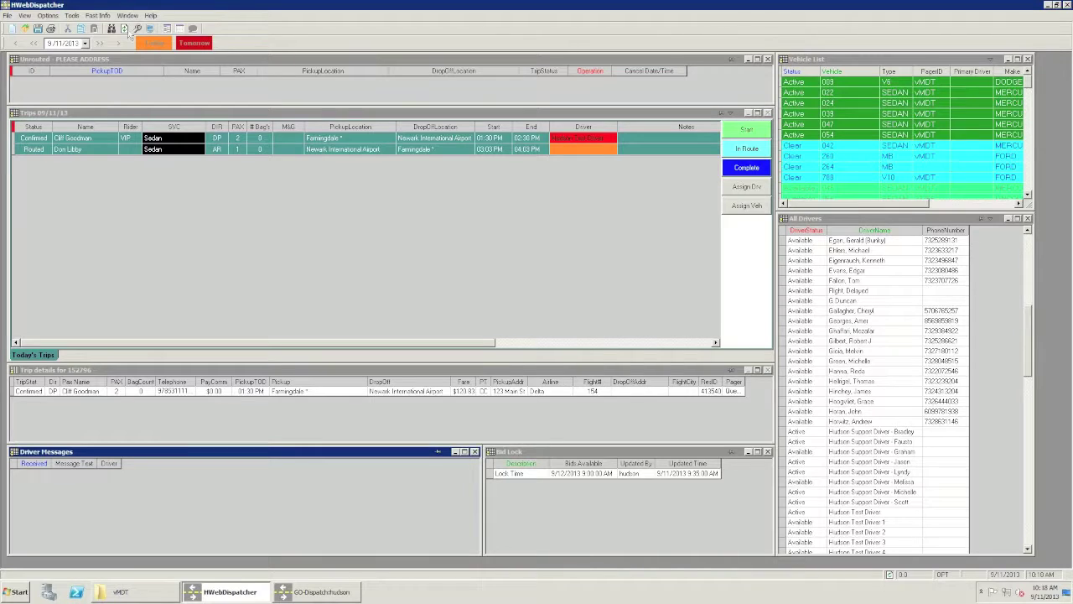
left_click(124, 29)
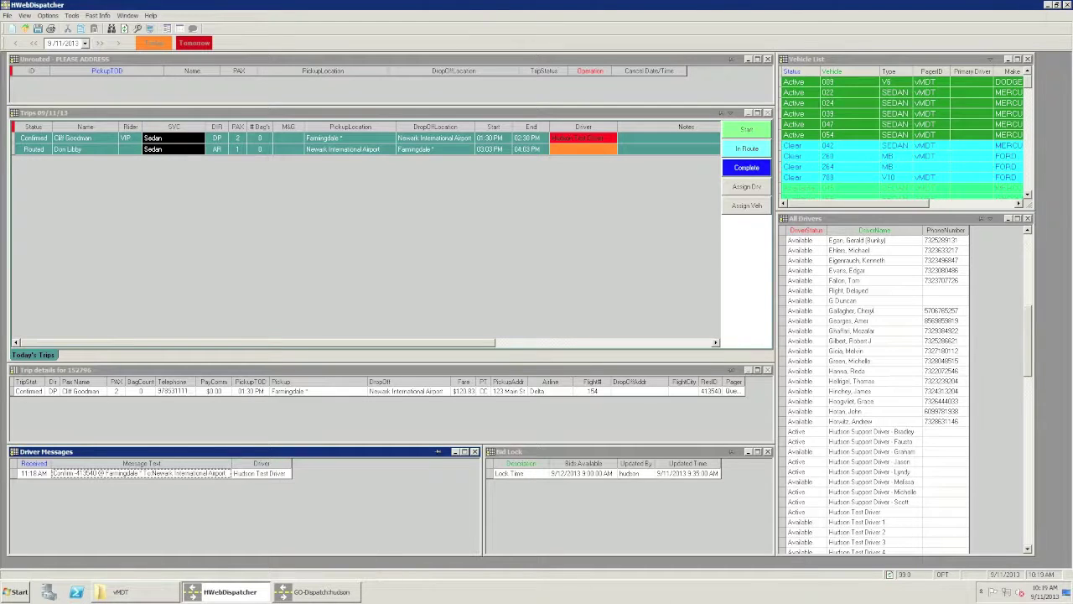
Step: View the driver's trip actions on the mirrored iPad, and return to HWebDispatcher to check the trip status and driver messages
left_click(810, 584)
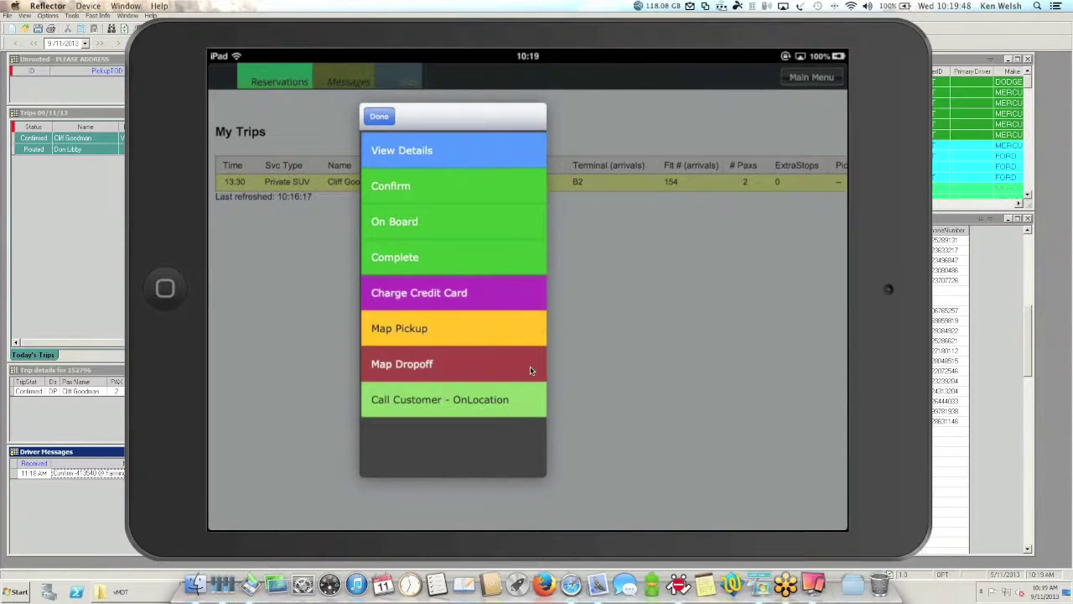
left_click(530, 370)
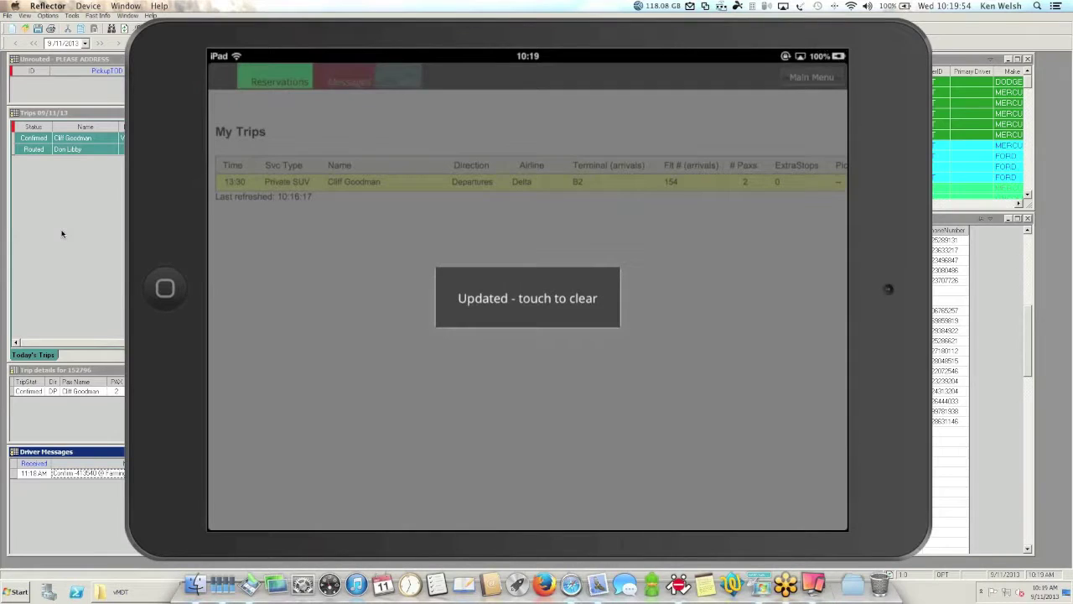
left_click(61, 234)
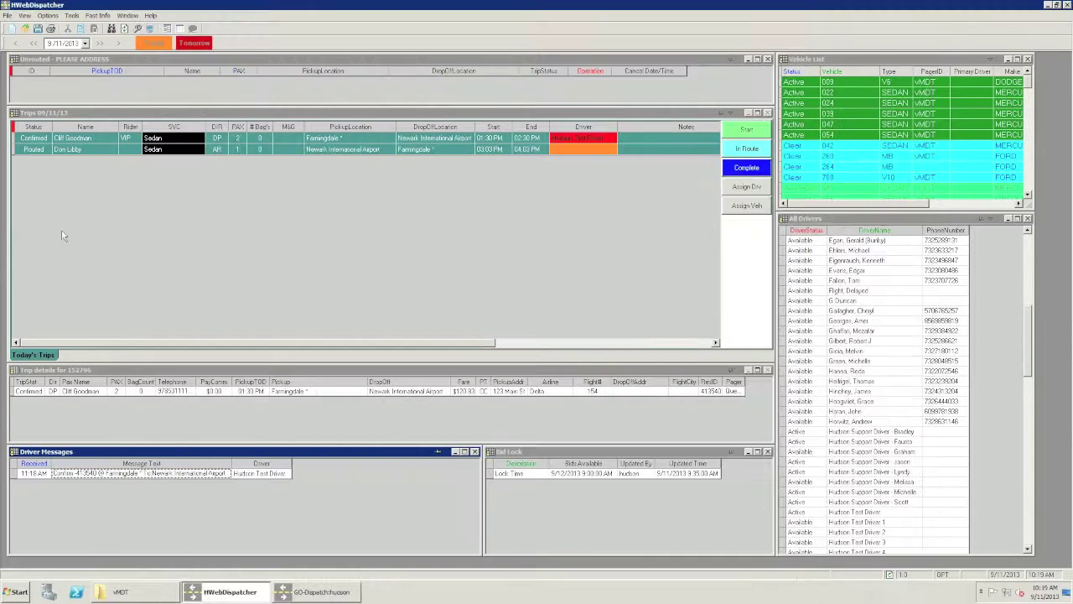
left_click(98, 207)
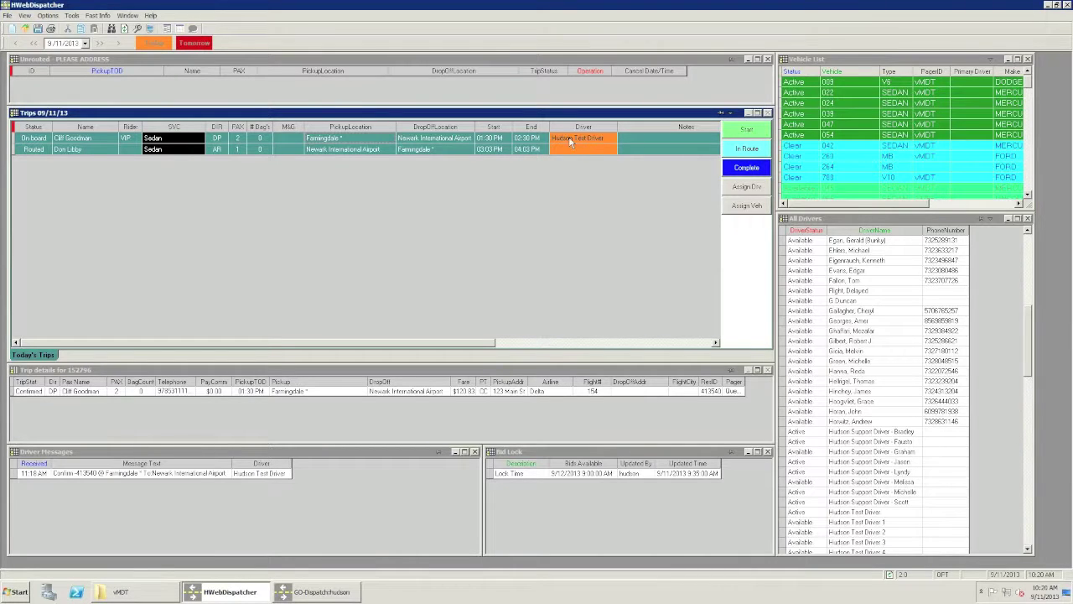
left_click(173, 486)
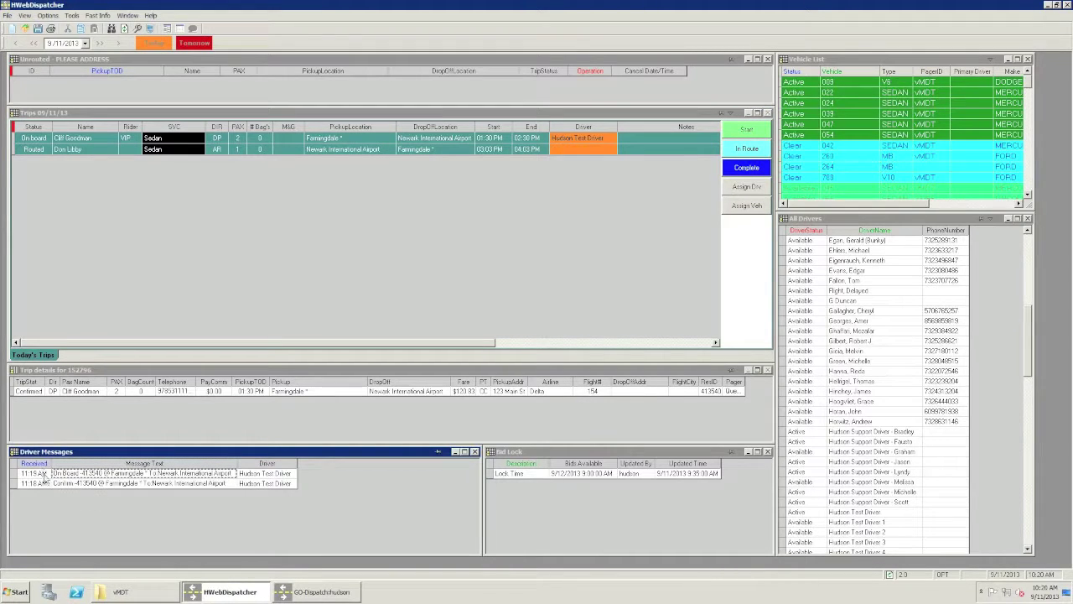
Step: Try to open the Confirm message from the driver about the Farmingdale trip
double_click(147, 484)
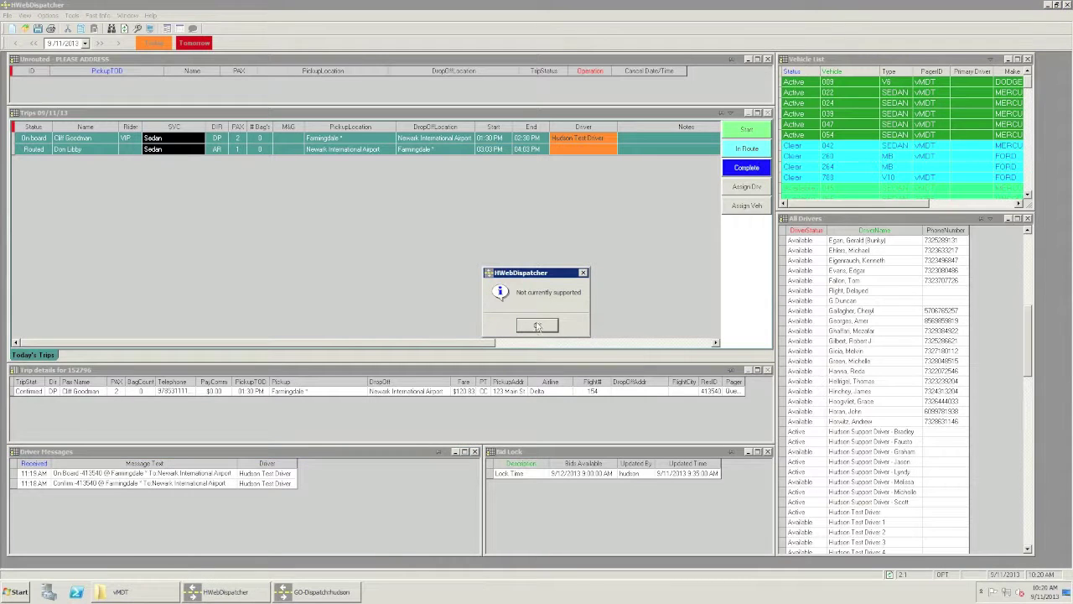
left_click(538, 325)
left_click(167, 475)
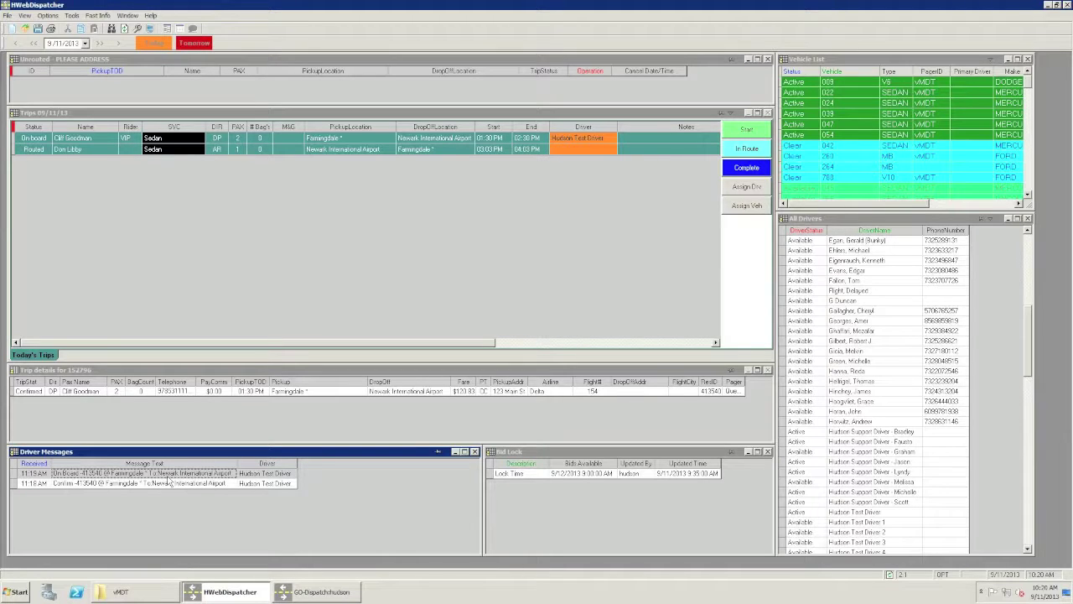
Step: Start a Quick Page to the driver from the Confirm message, using the #General template
left_click(114, 483)
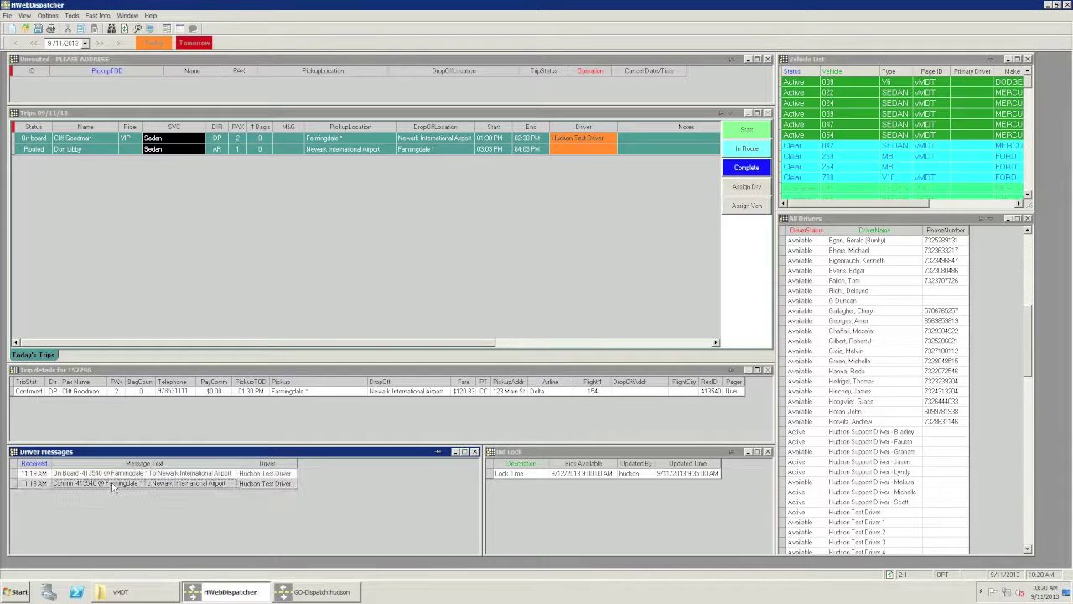
right_click(114, 486)
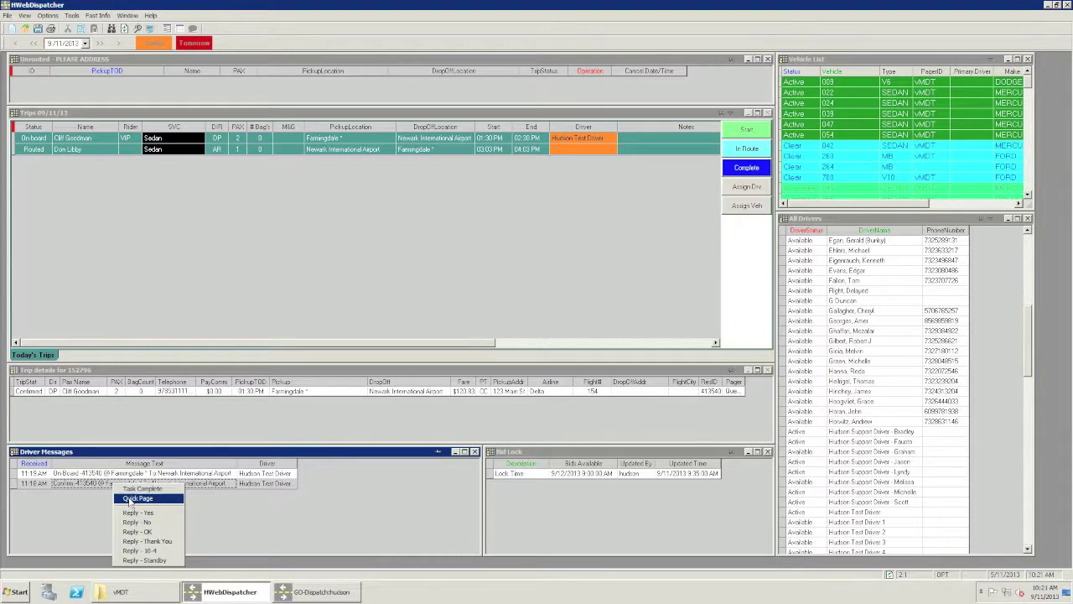
left_click(134, 498)
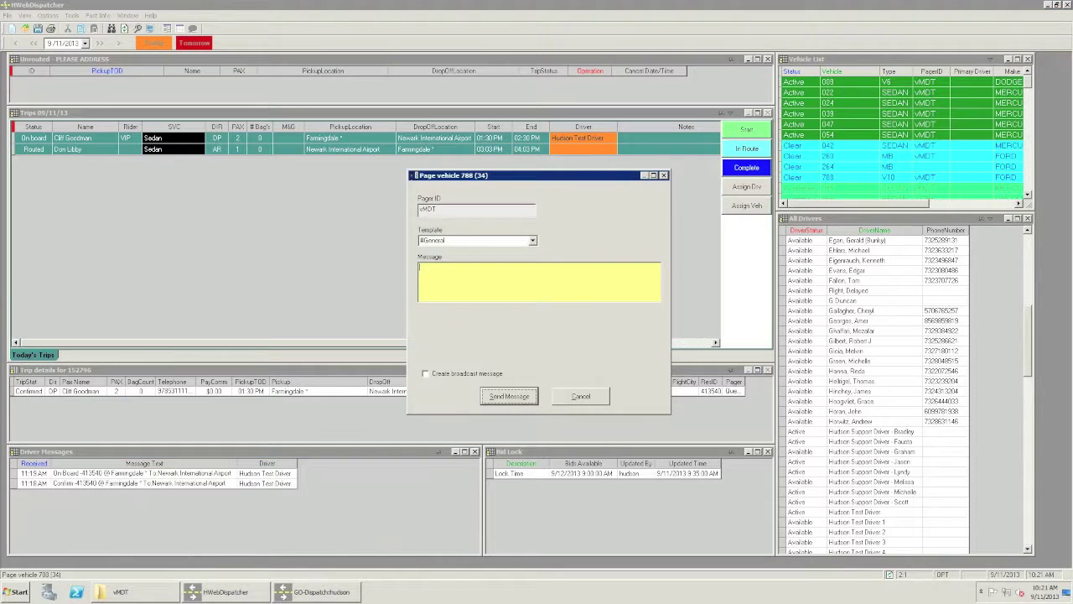
left_click(533, 241)
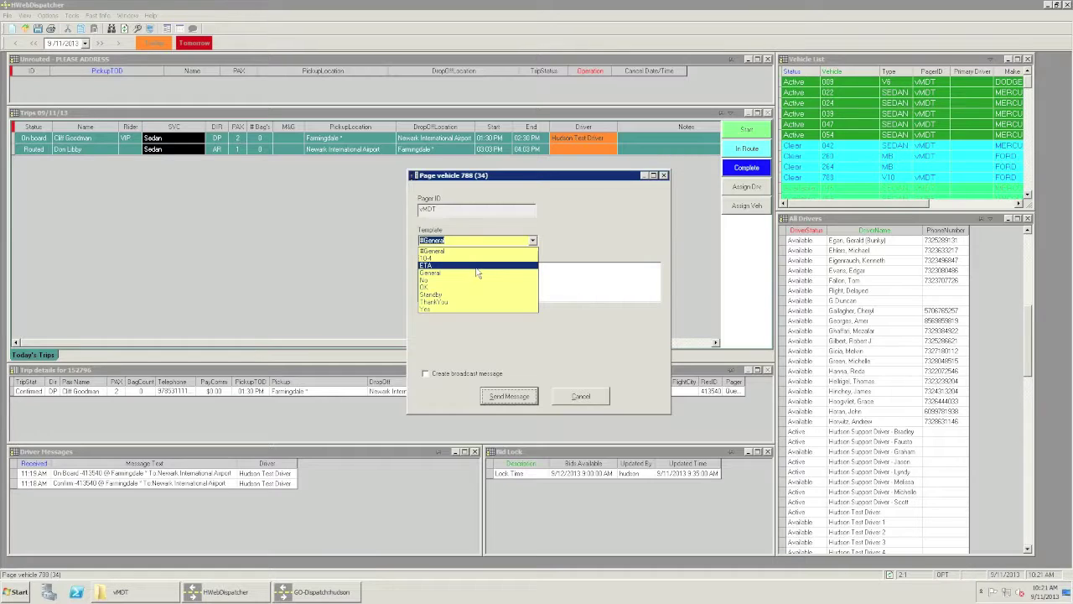
left_click(451, 251)
left_click(436, 275)
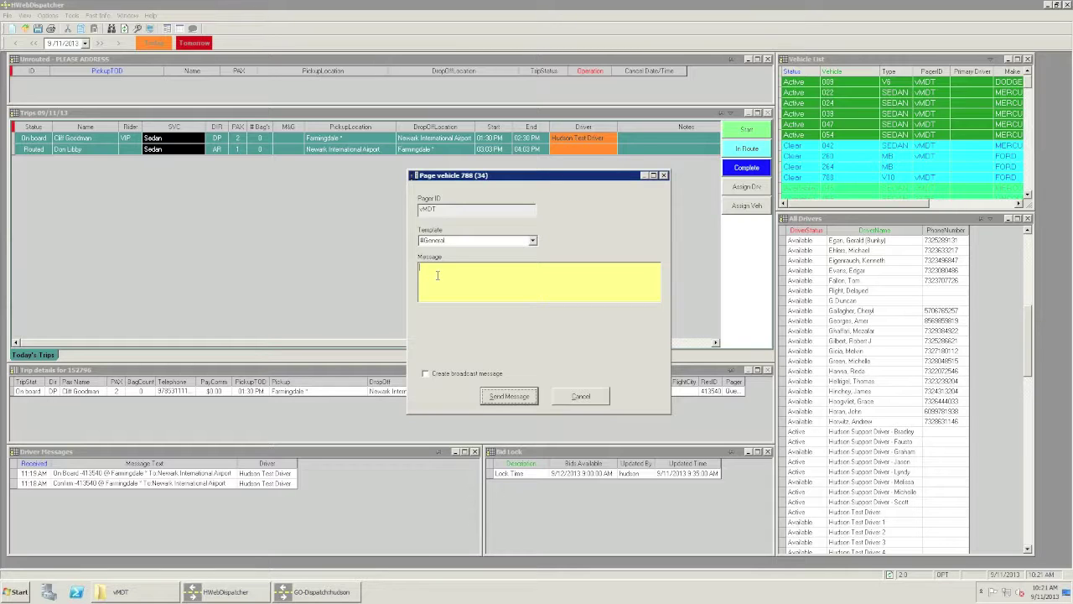
Step: Set the page's template to ETA, enter the message "the pickup" and send it to the driver
left_click(532, 241)
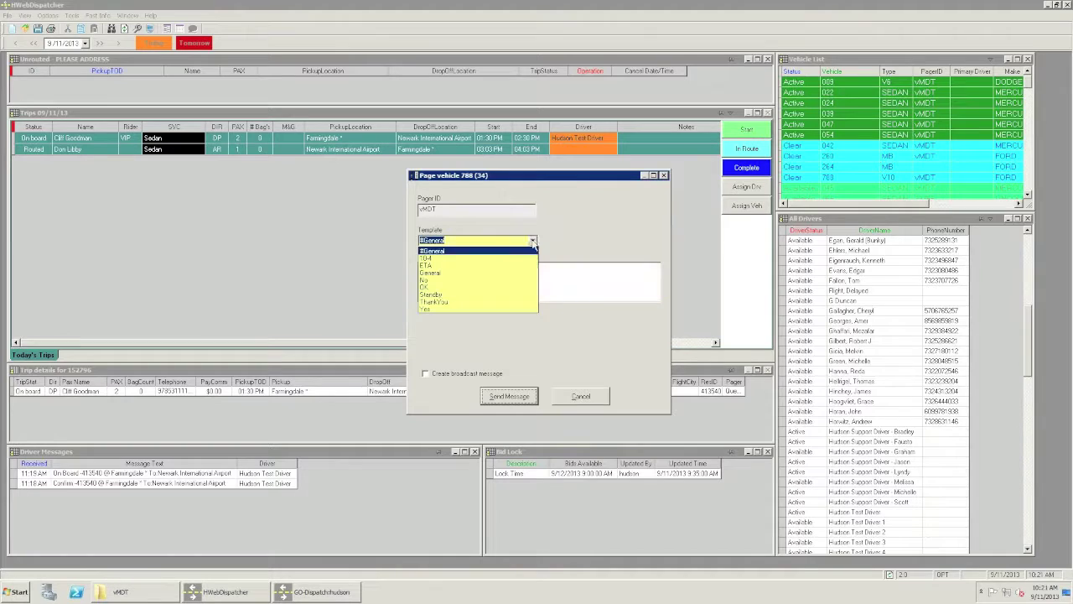
left_click(446, 266)
left_click(445, 281)
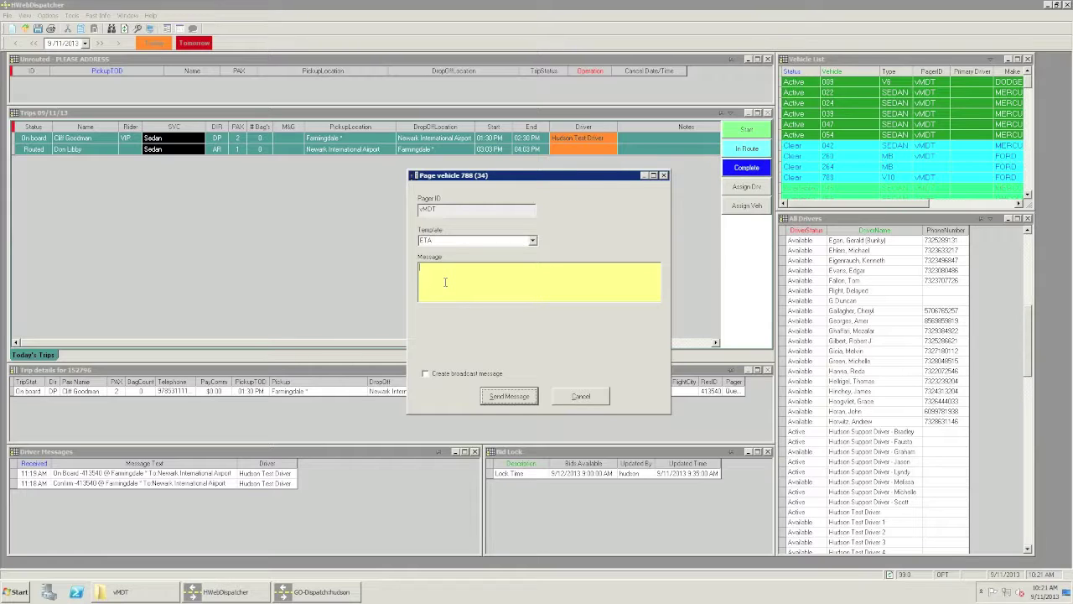
type("the pickup")
left_click(509, 395)
left_click(538, 326)
Step: Switch to the mirrored iPad in Reflector, clear its update notice and show the driver messages
mouse_move(884, 587)
left_click(812, 585)
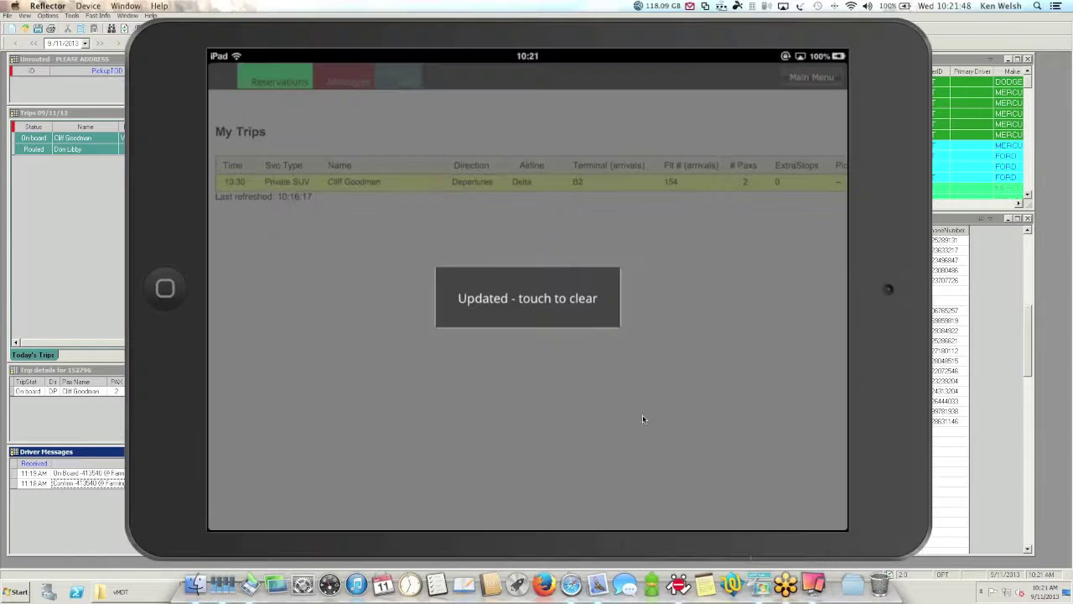
left_click(579, 374)
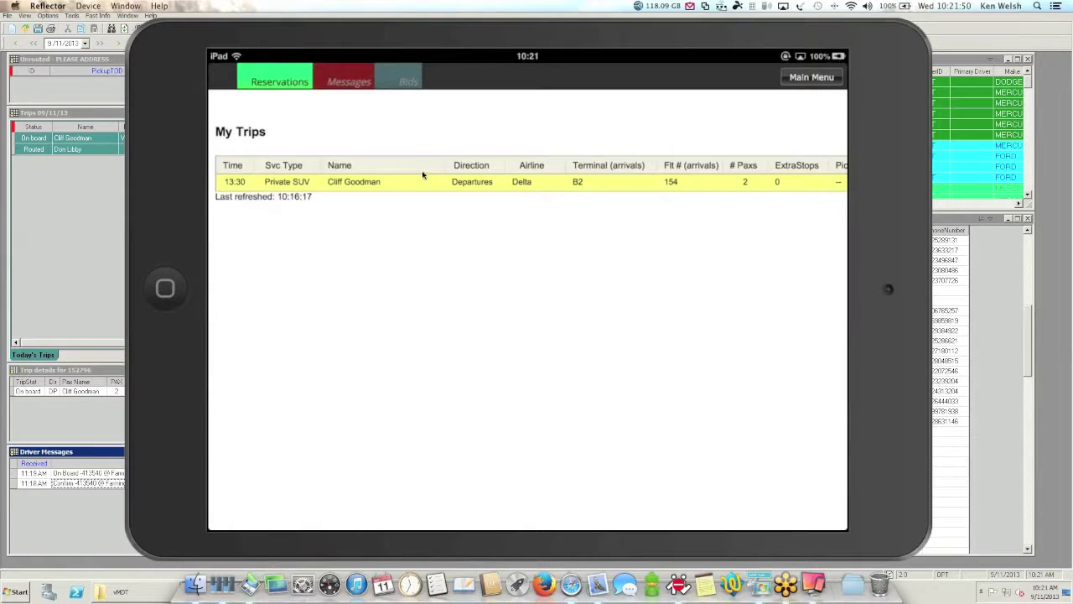
left_click(341, 84)
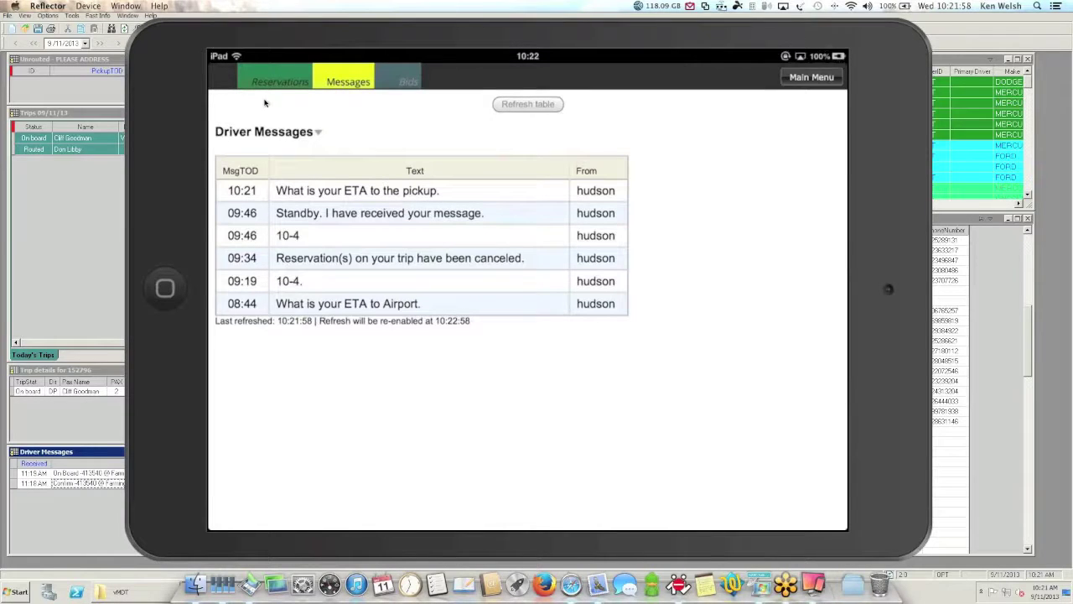
Step: Answer the message asking for the ETA to the pickup with "10 minutes" and return to HWebDispatcher
left_click(425, 192)
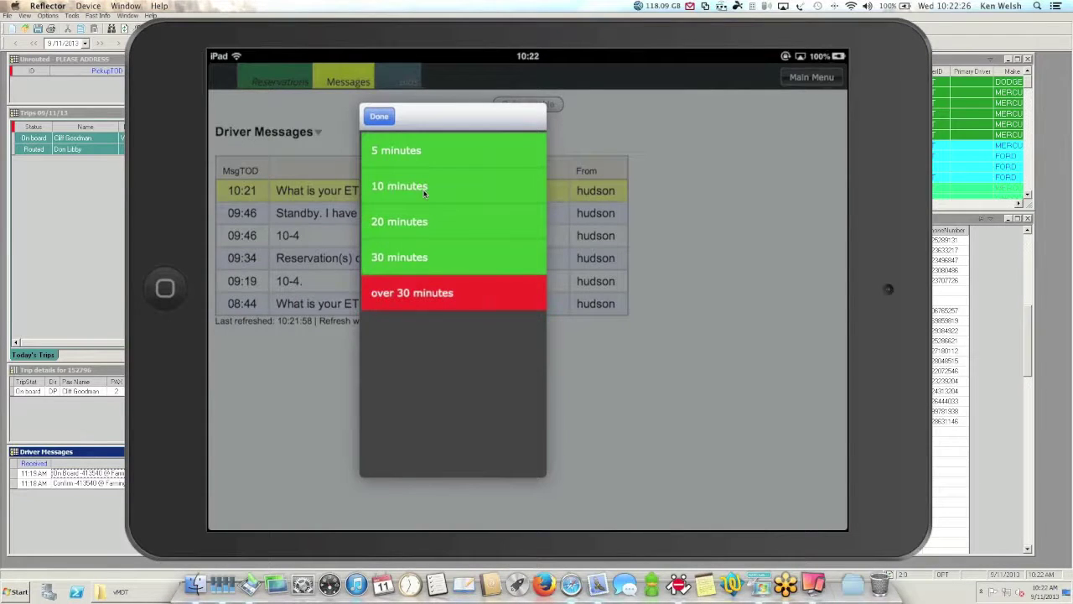
left_click(424, 194)
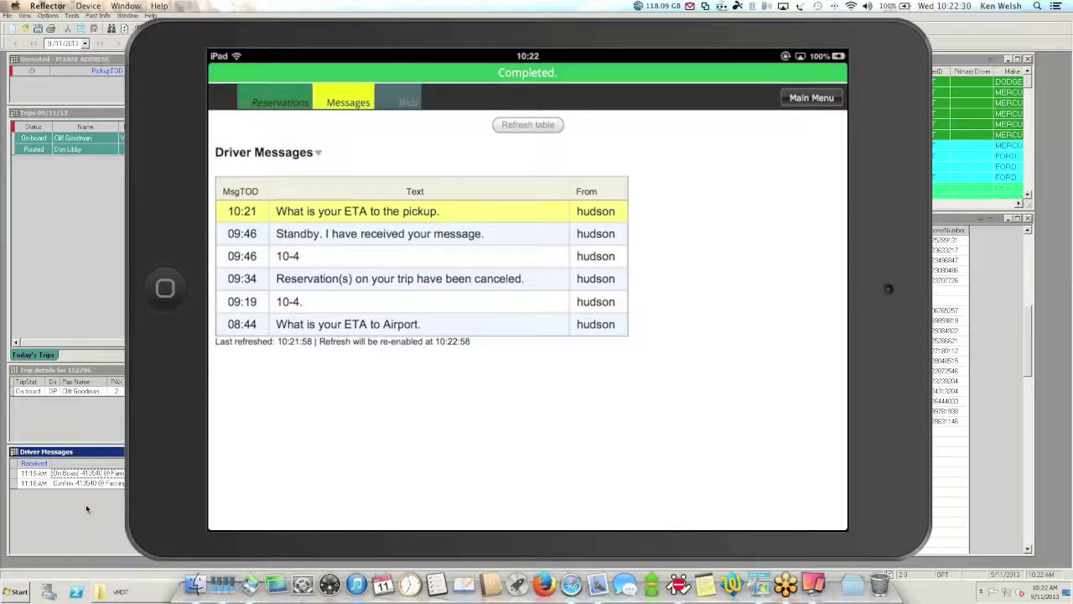
left_click(85, 504)
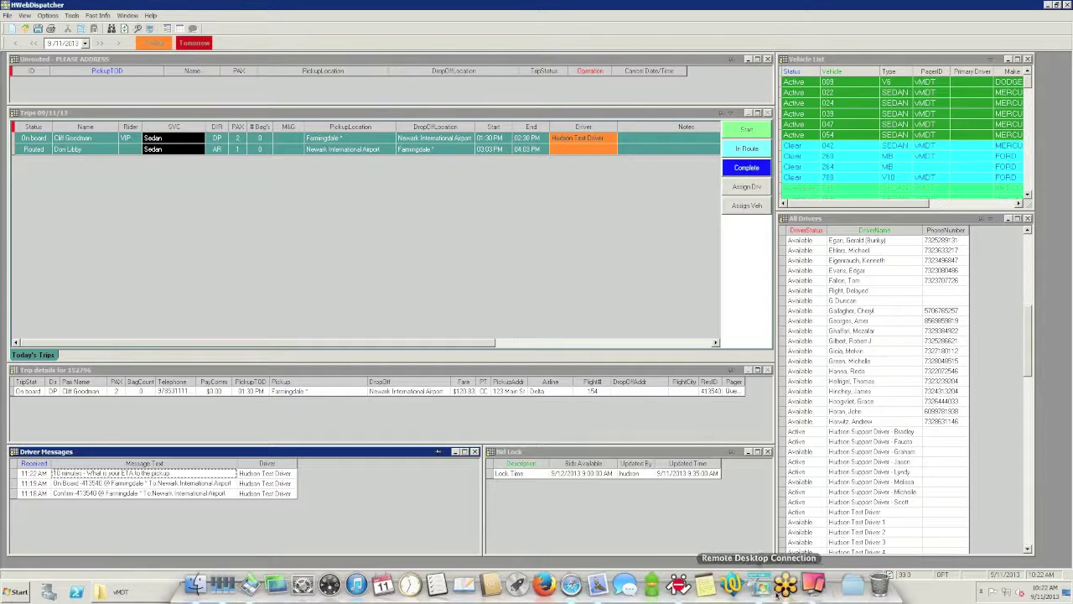
Step: View the actions available for the 13:30 trip on the mirrored iPad and return to the dispatch screen
left_click(795, 585)
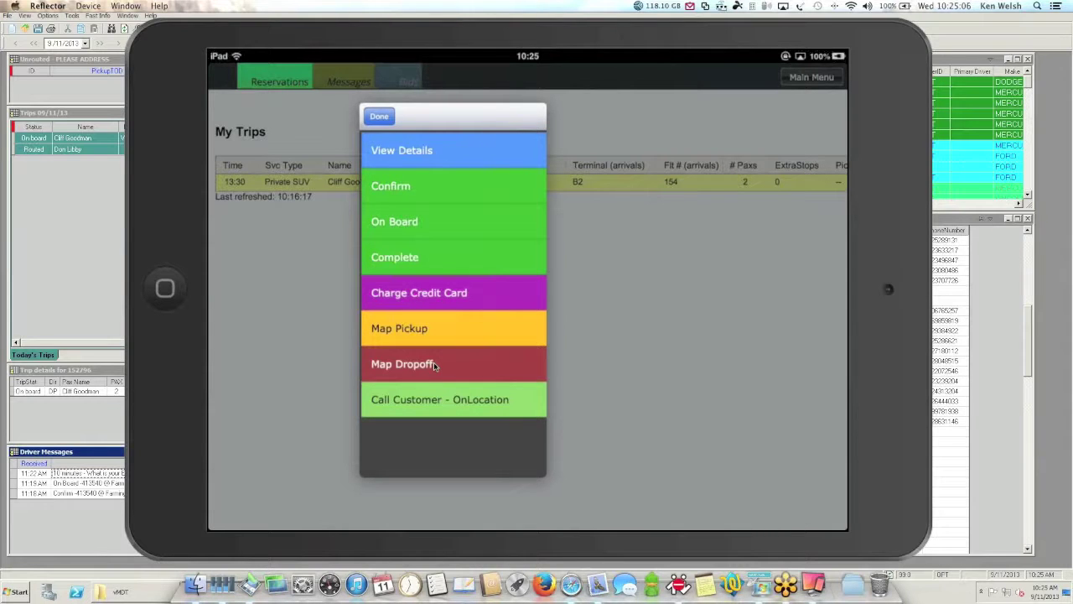
left_click(87, 260)
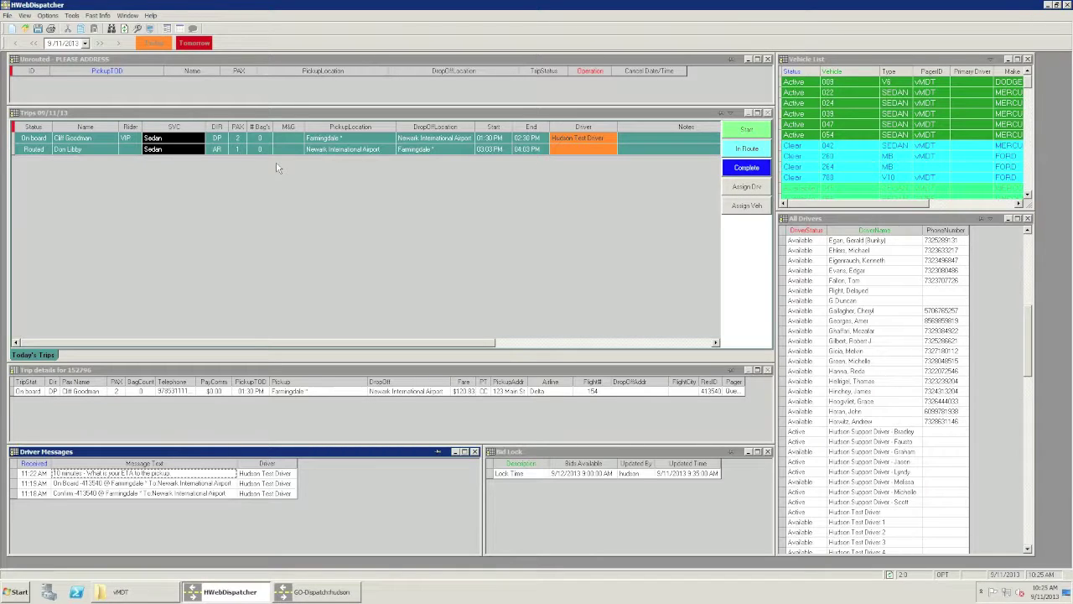
Step: Switch to the mirrored iPad in Reflector, send dispatch the Ready for Work message and return to HWebDispatcher
mouse_move(805, 587)
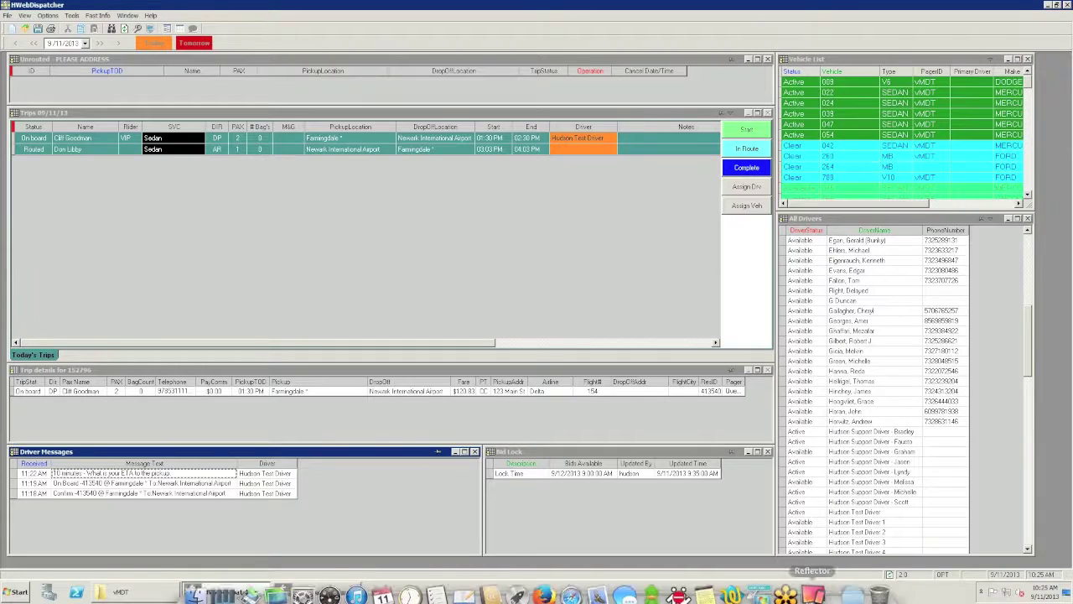
left_click(811, 585)
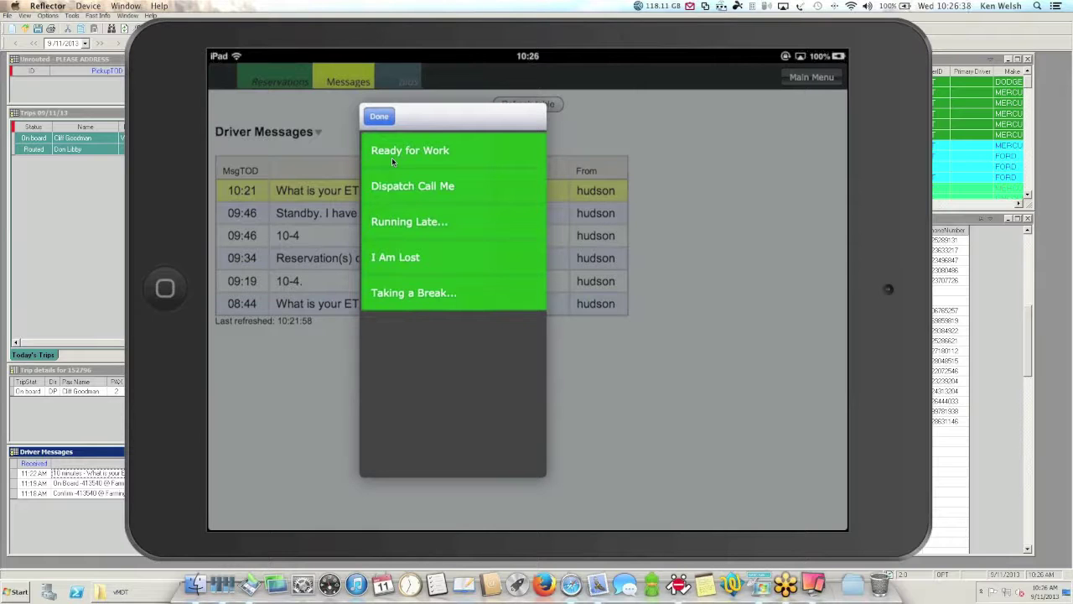
left_click(391, 156)
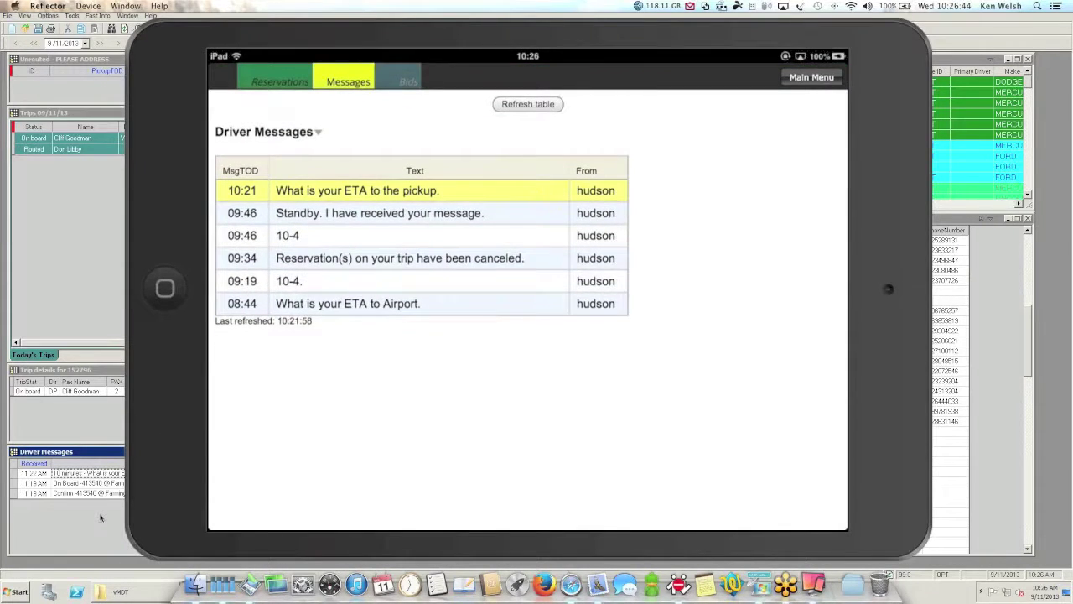
left_click(100, 517)
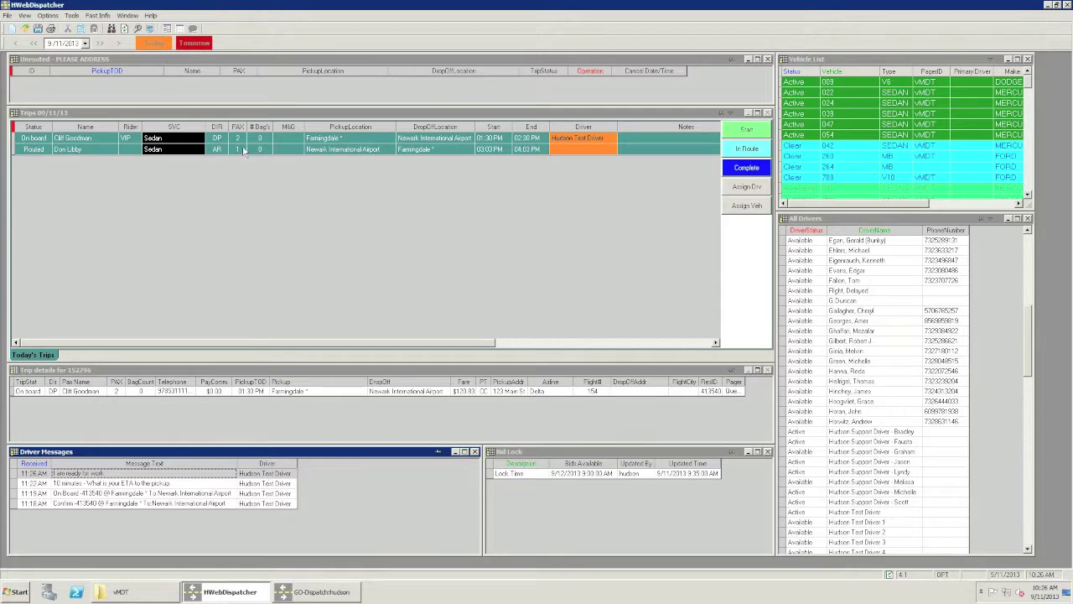
Step: Assign Hudson Test Driver to the 03:03 PM trip from Newark International Airport to Farmingdale and page its reservations to the driver
left_click(273, 152)
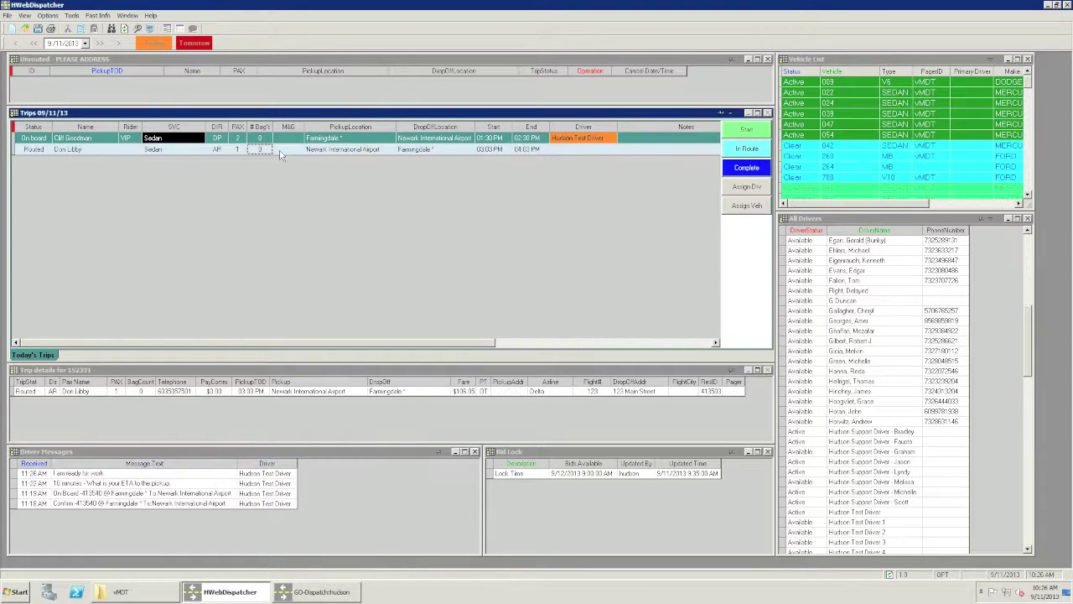
left_click(849, 512)
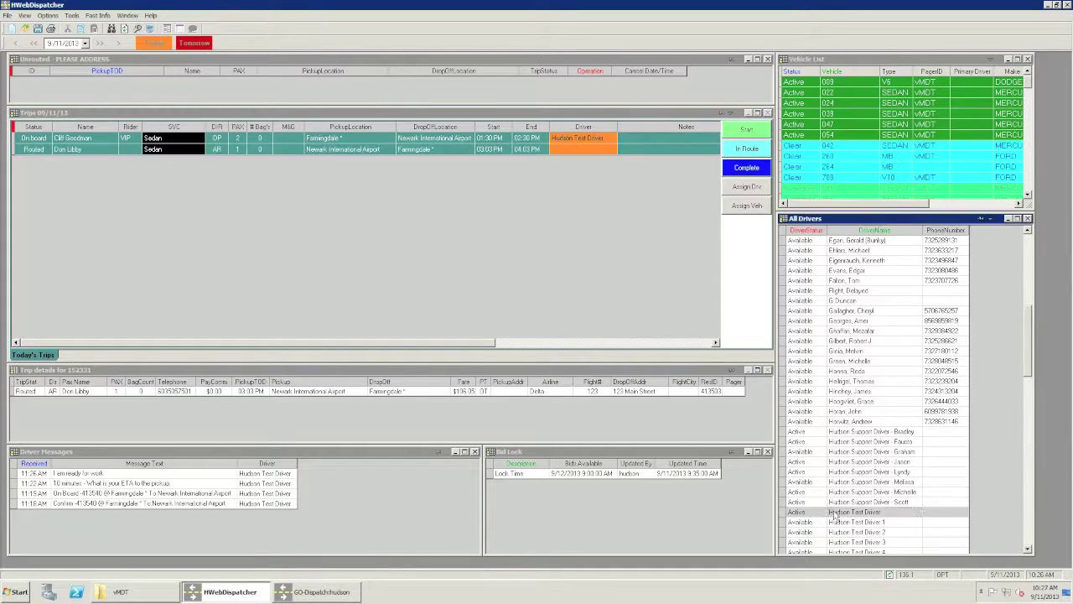
left_click_drag(848, 514, 439, 149)
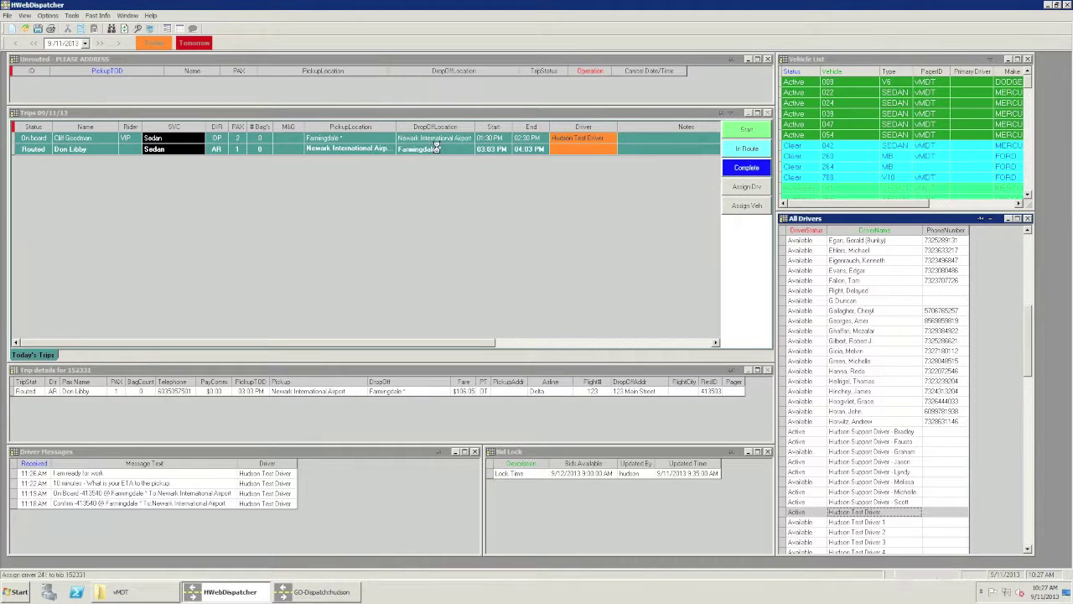
left_click(426, 148)
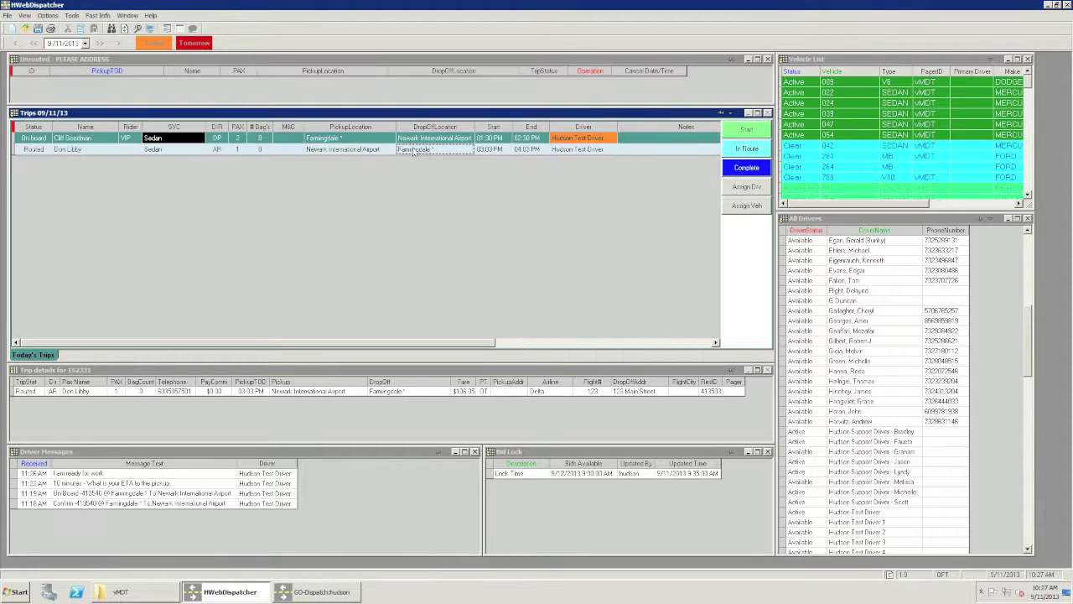
right_click(413, 152)
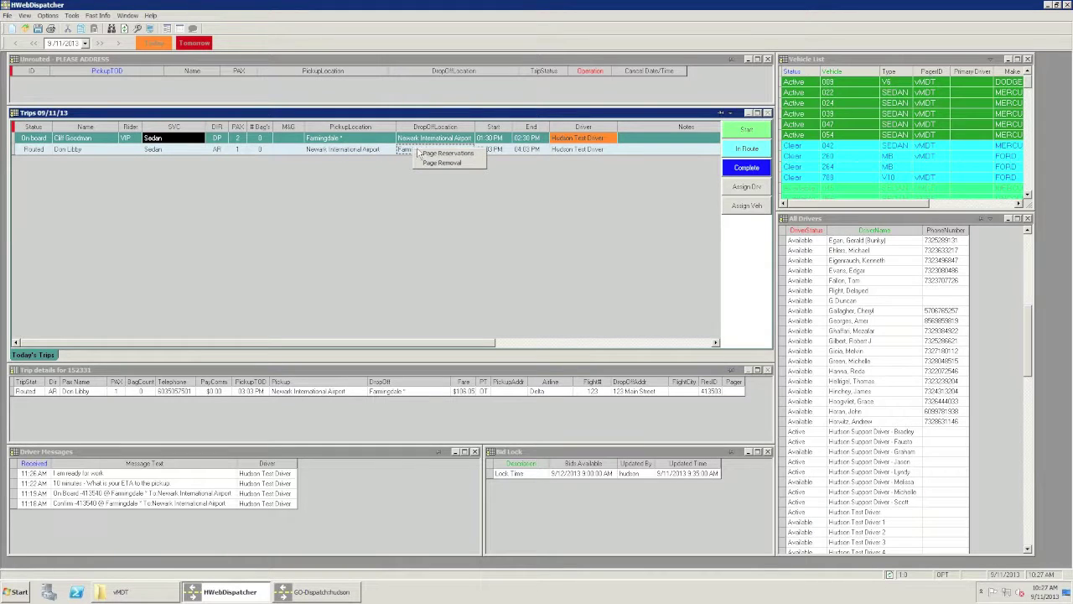
left_click(428, 154)
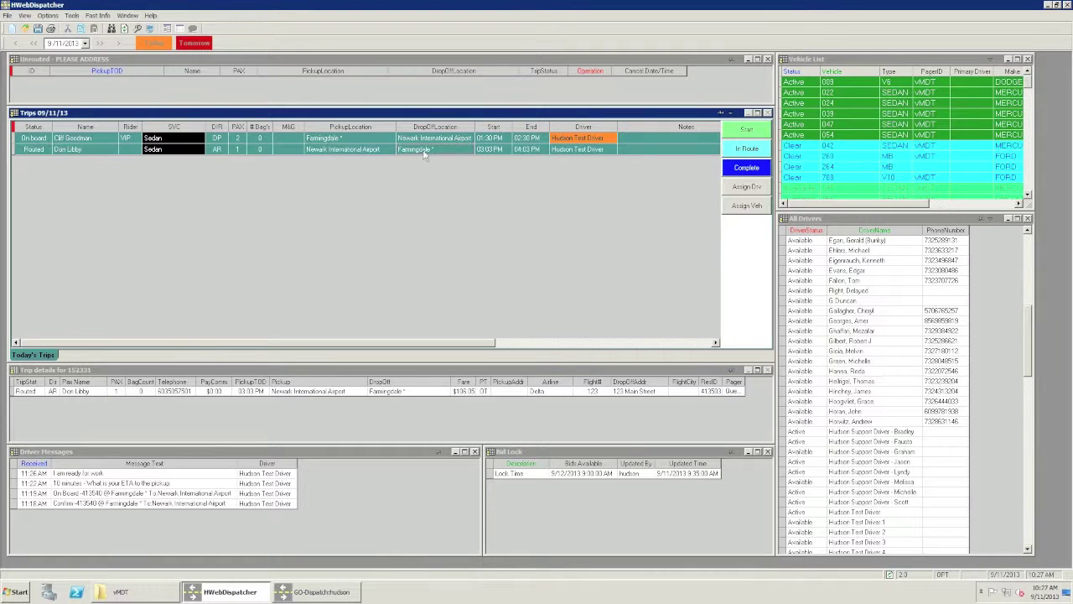
Step: Confirm the 15:03 arrivals trip on the mirrored iPad in Reflector, return to HWebDispatcher and refresh the driver messages
mouse_move(807, 589)
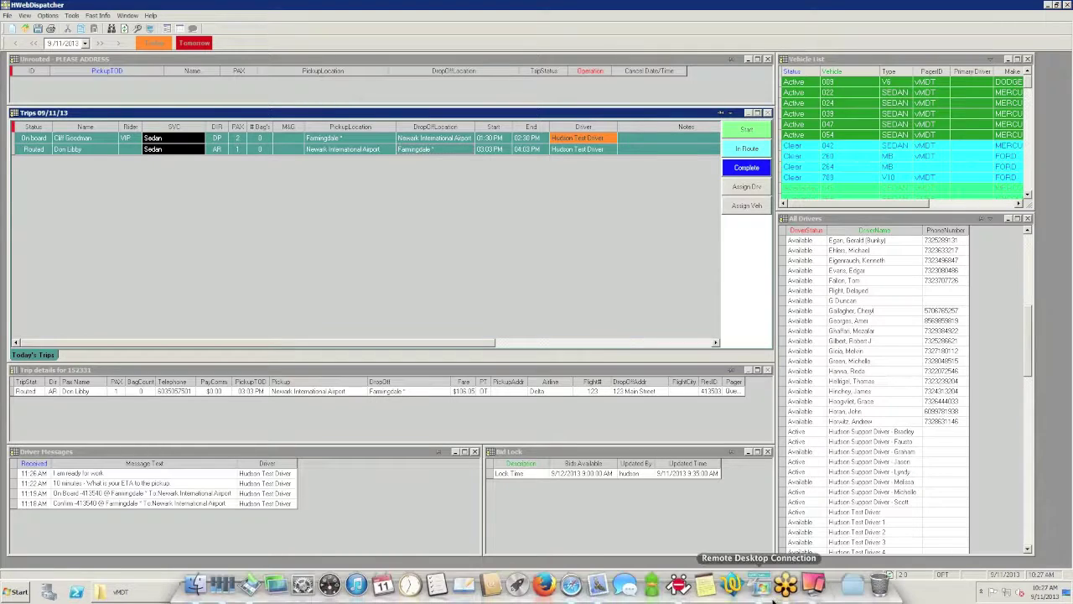
left_click(810, 584)
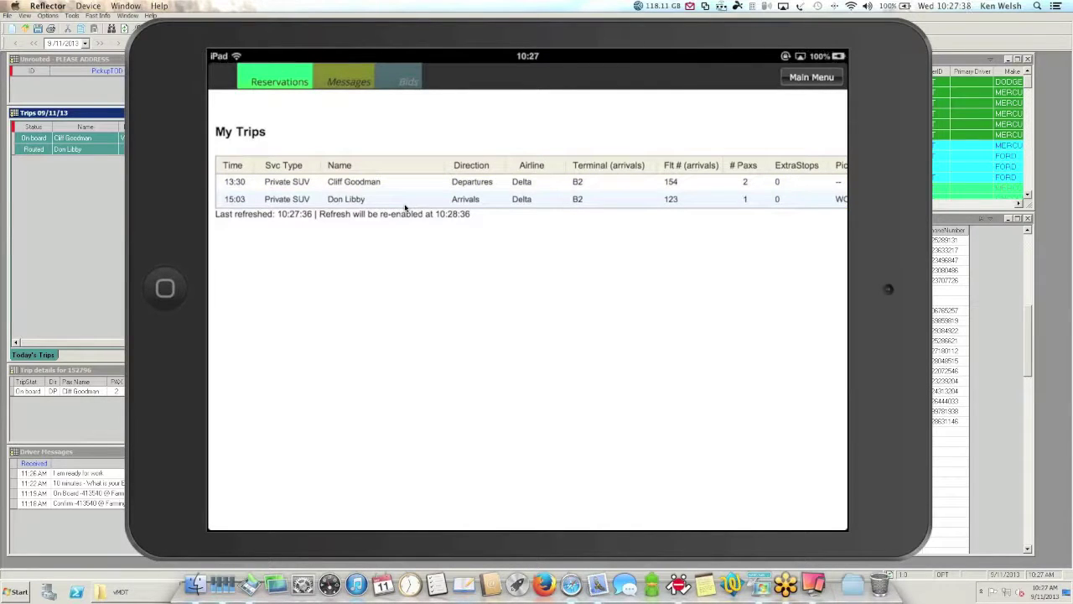
left_click(404, 201)
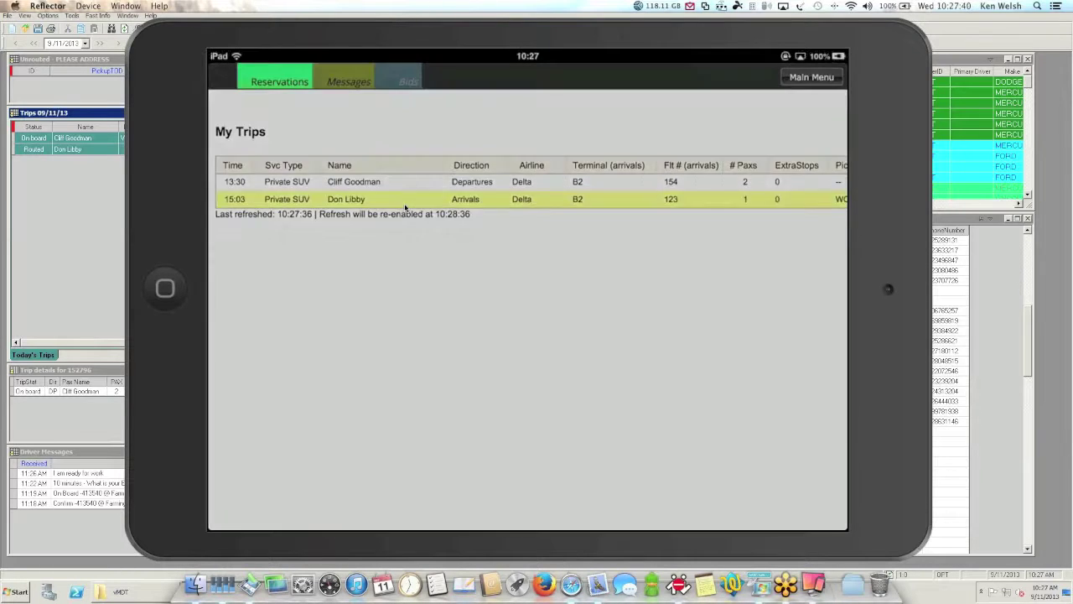
left_click(404, 208)
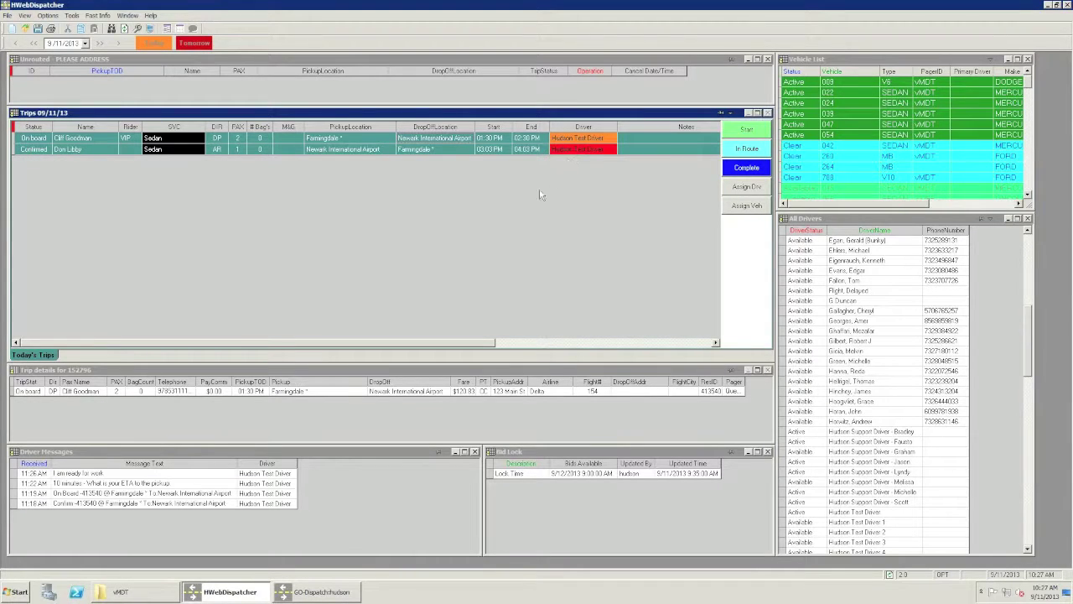
left_click(168, 524)
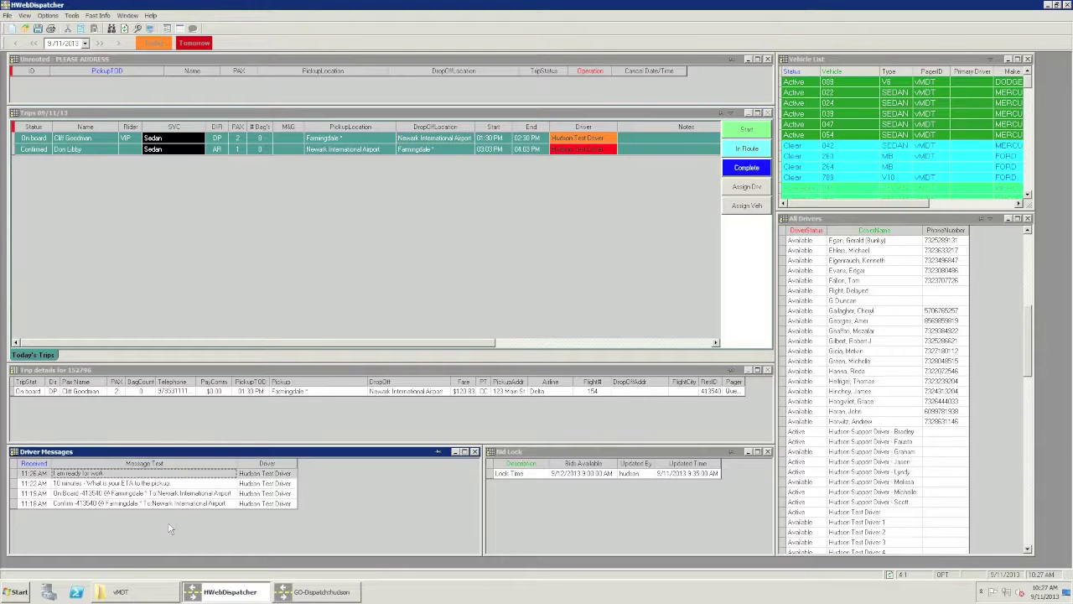
left_click(126, 28)
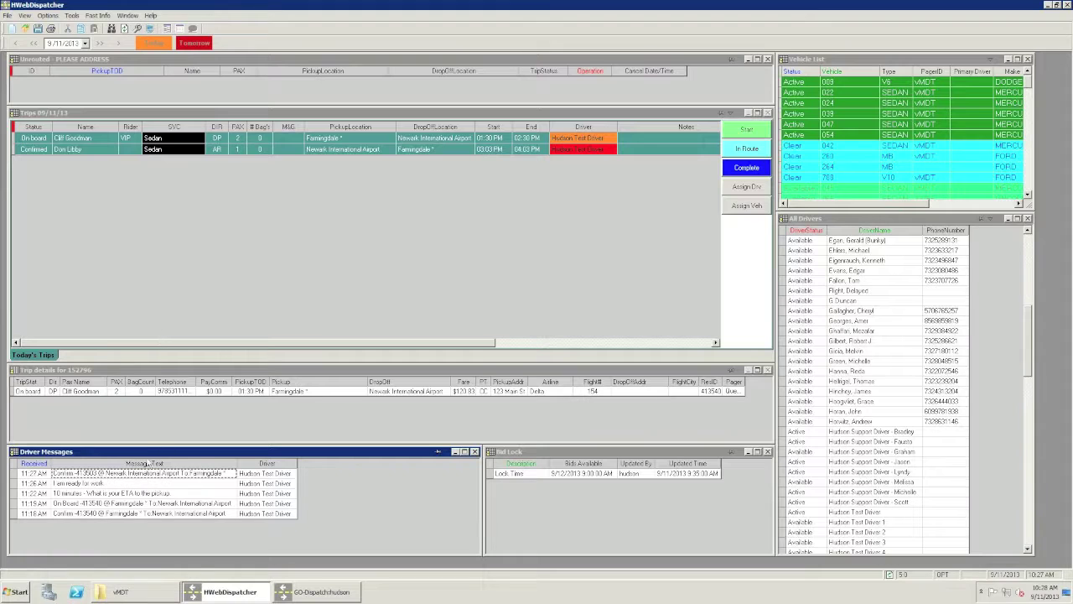
Step: Switch to the mirrored iPad in Reflector, report to dispatch that the driver is running 15 minutes late and return to HWebDispatcher
mouse_move(624, 591)
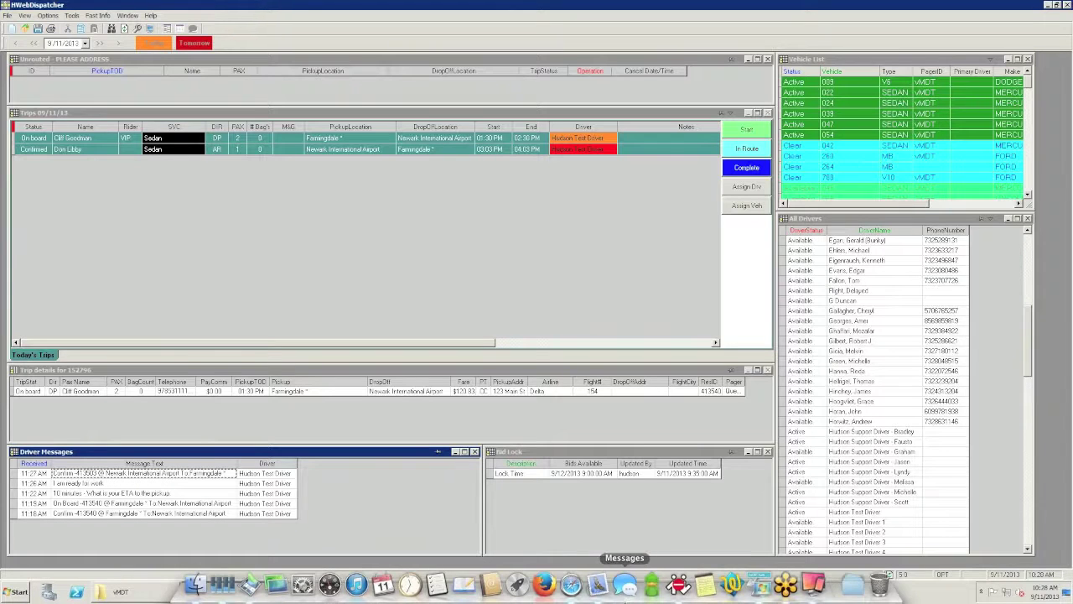
left_click(809, 584)
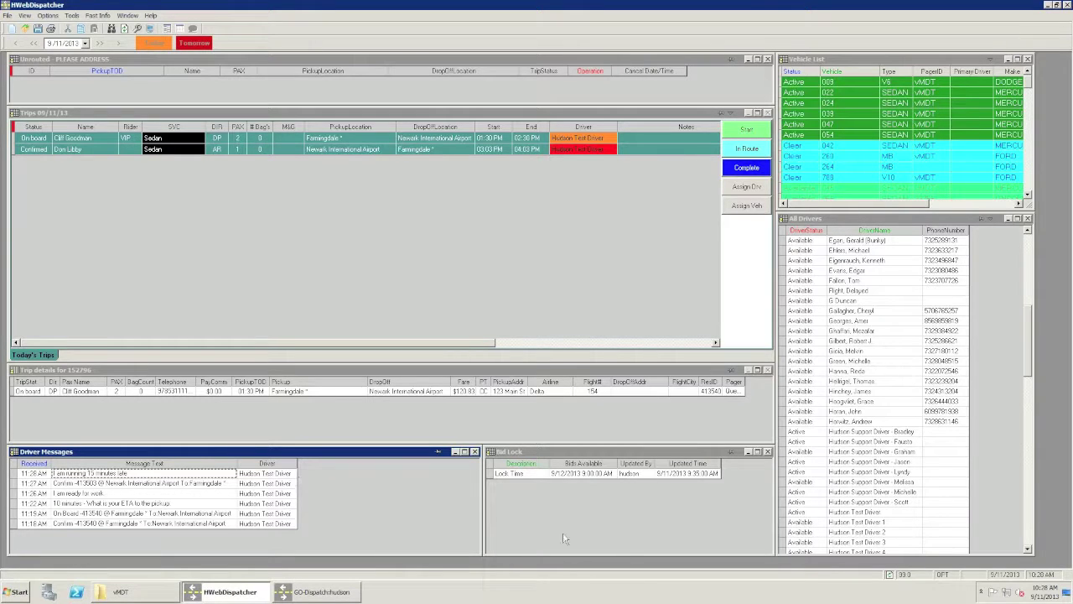
mouse_move(751, 580)
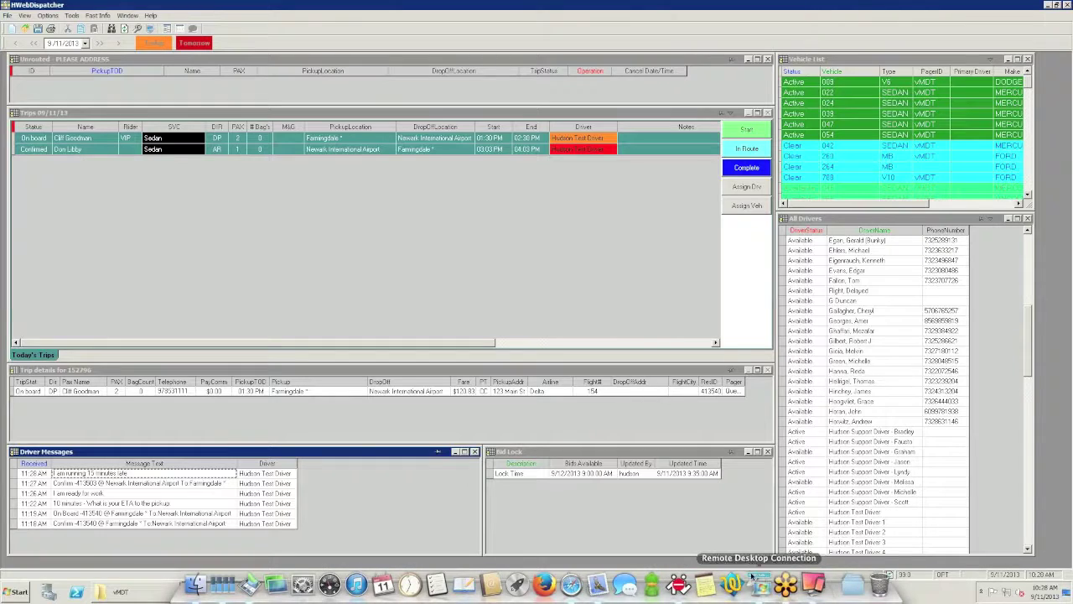
Step: Reply 10-4 to the driver's running-late message and view the reply among the driver messages on the mirrored iPad in Reflector
right_click(130, 478)
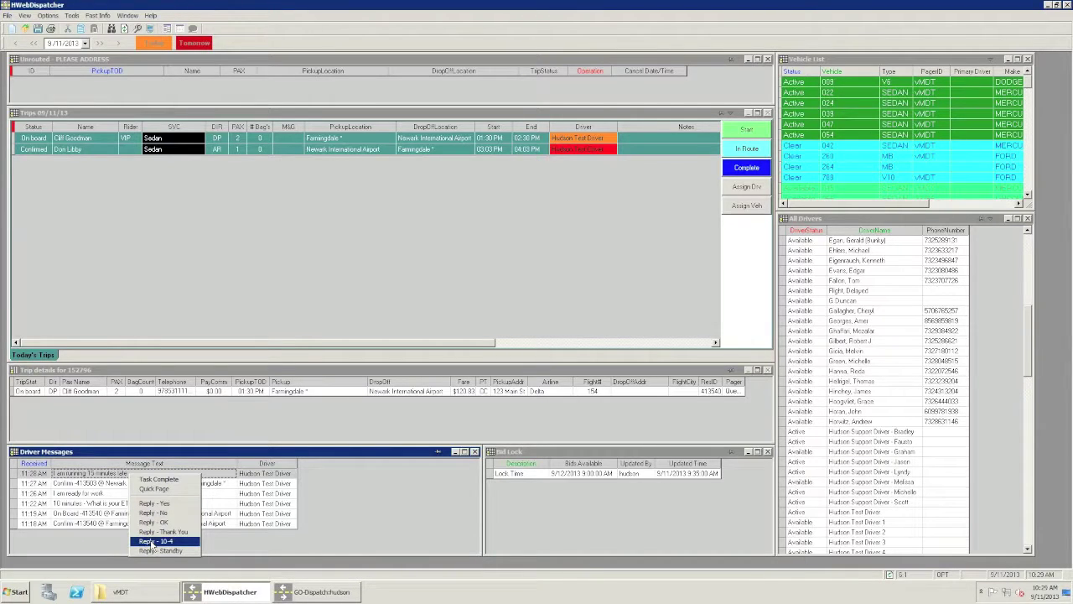
left_click(151, 540)
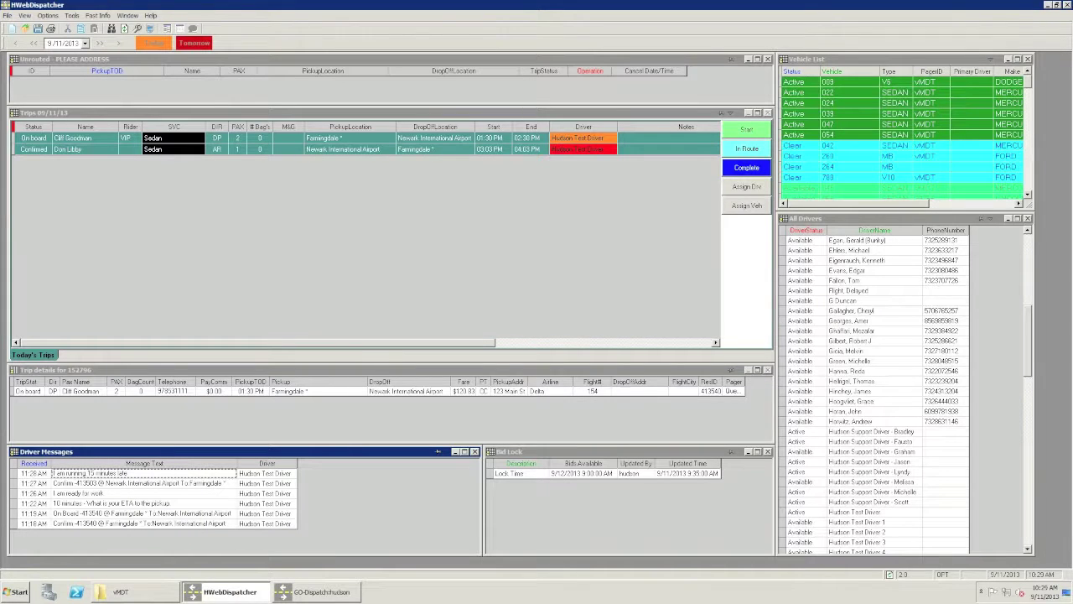
left_click(812, 584)
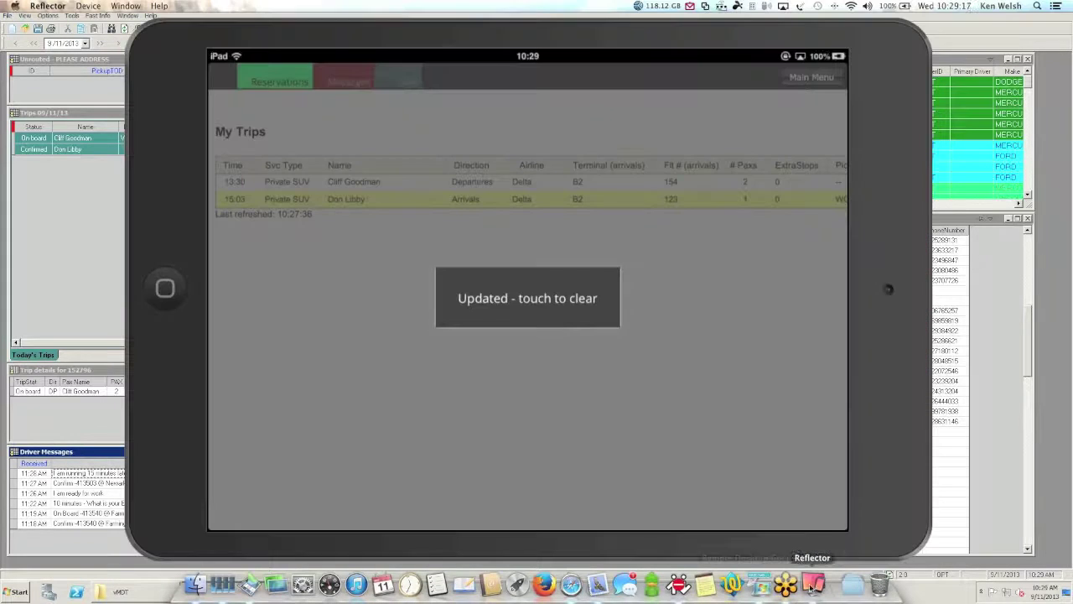
left_click(535, 408)
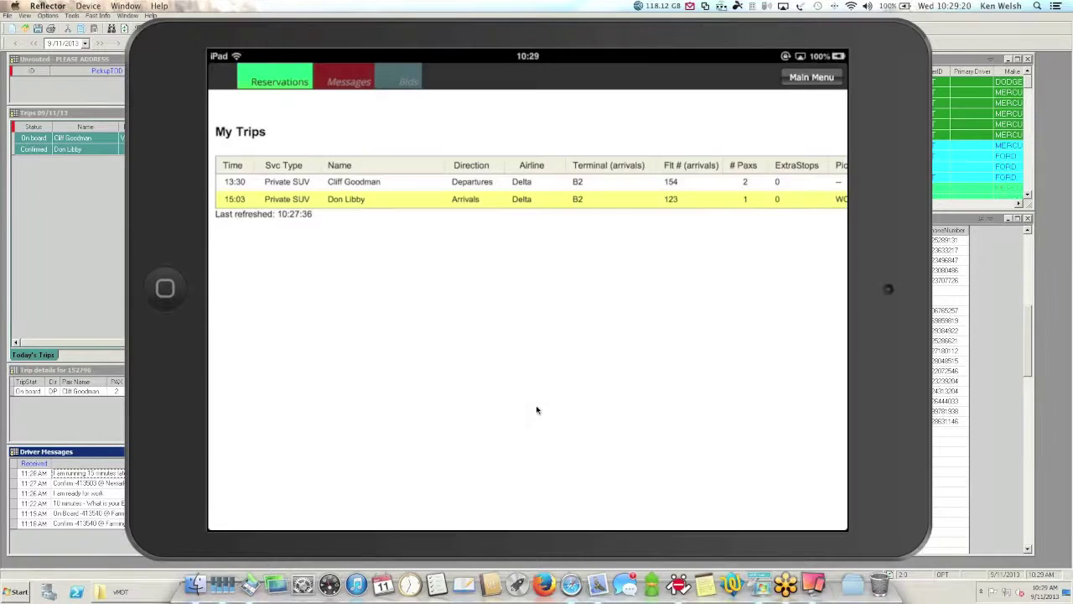
left_click(342, 82)
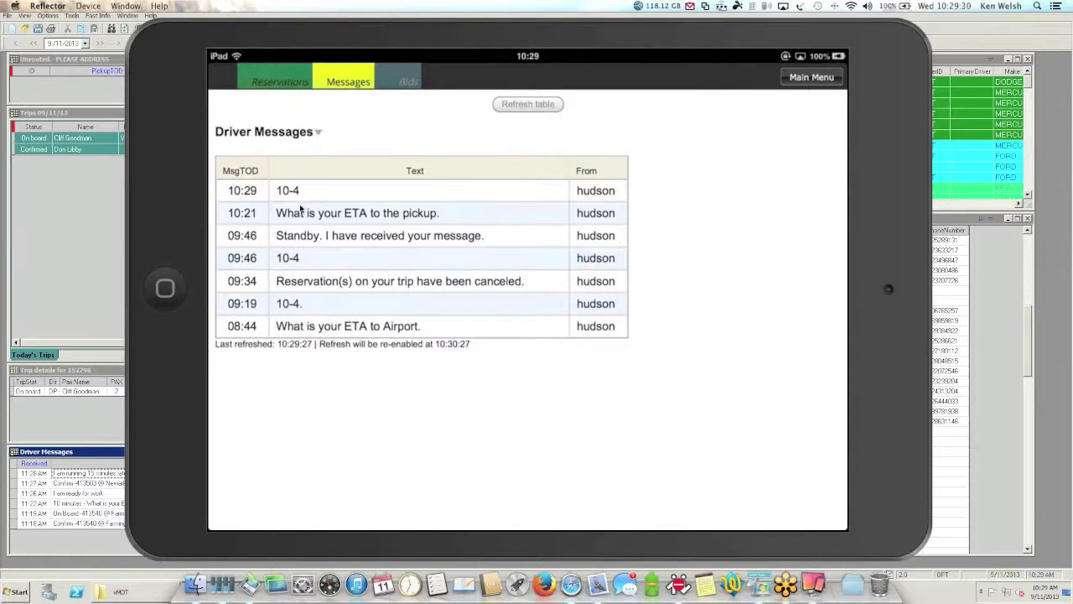
left_click(86, 303)
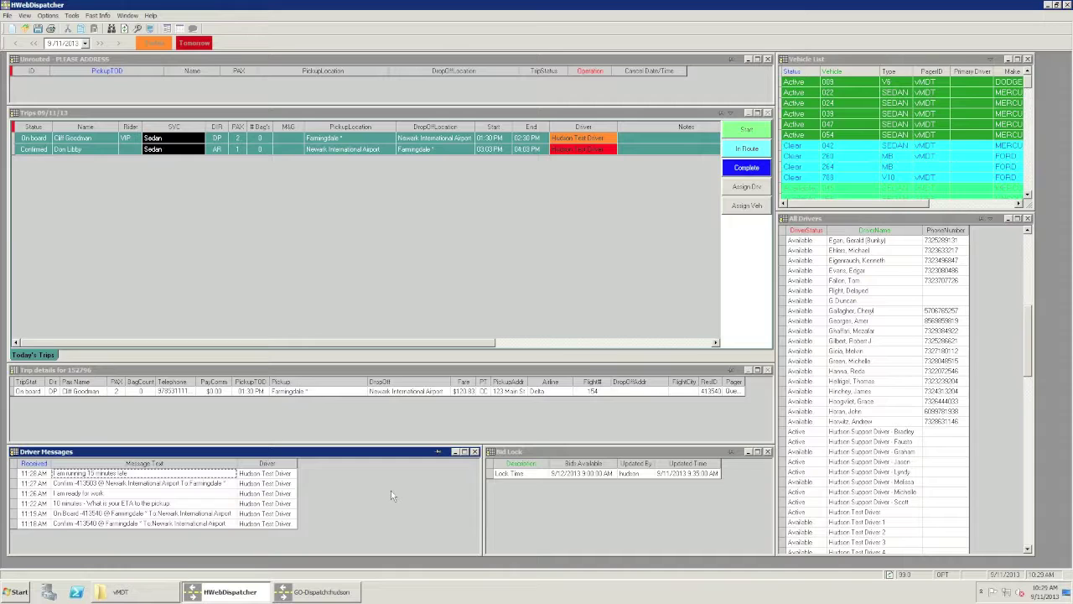
left_click(221, 485)
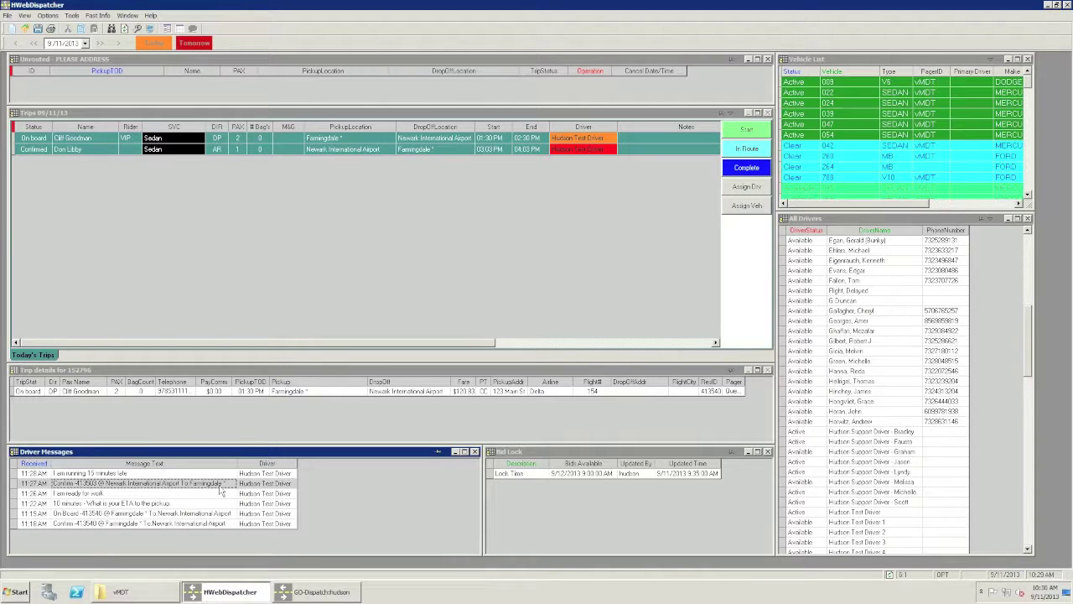
left_click(868, 441)
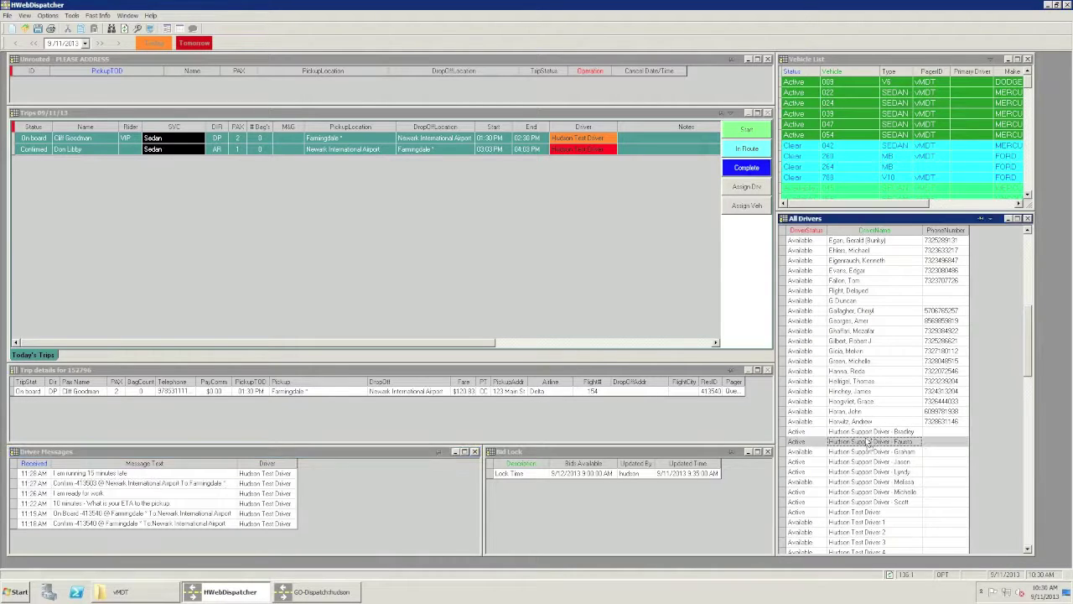
left_click(848, 167)
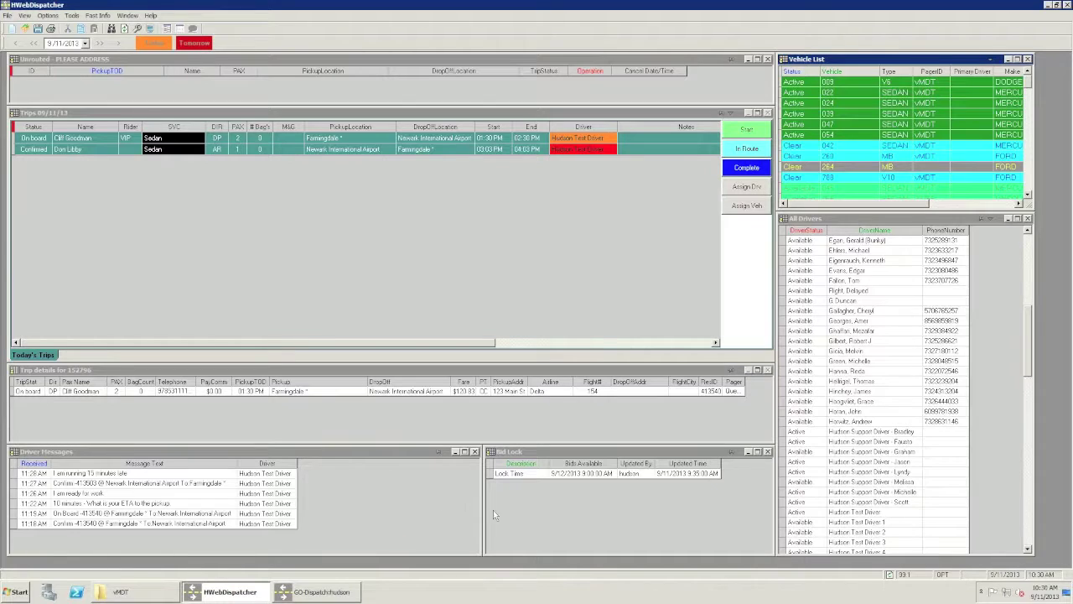
Step: View the bids available for tomorrow on the mirrored iPad in Reflector and return to HWebDispatcher
mouse_move(538, 600)
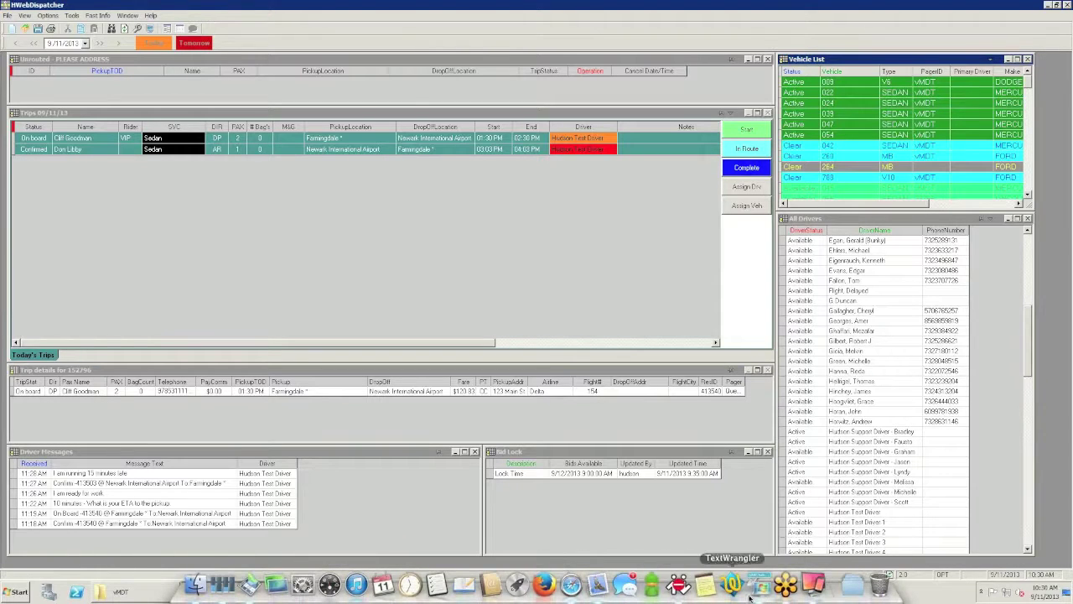
left_click(810, 588)
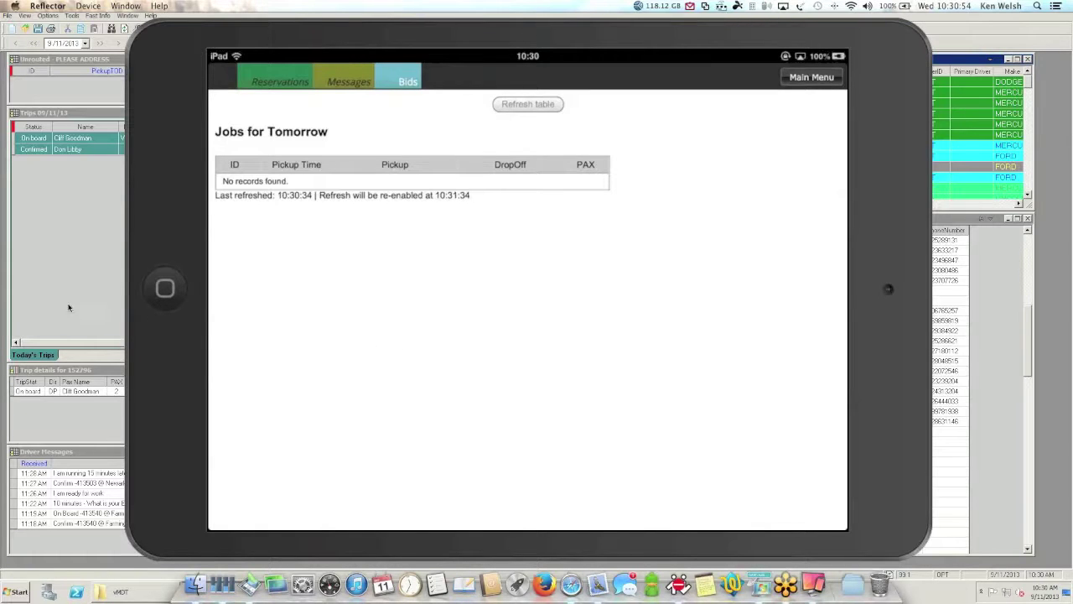
left_click(67, 304)
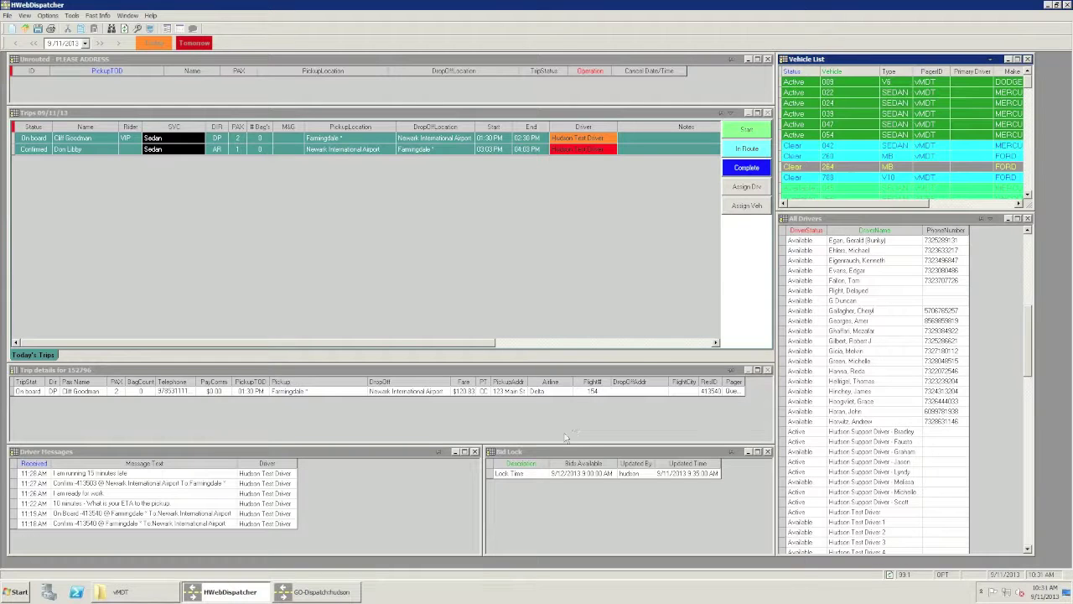
Step: Update the bid lock time so bids become available on 9/11/2013, keeping the 09:00 time
left_click(583, 475)
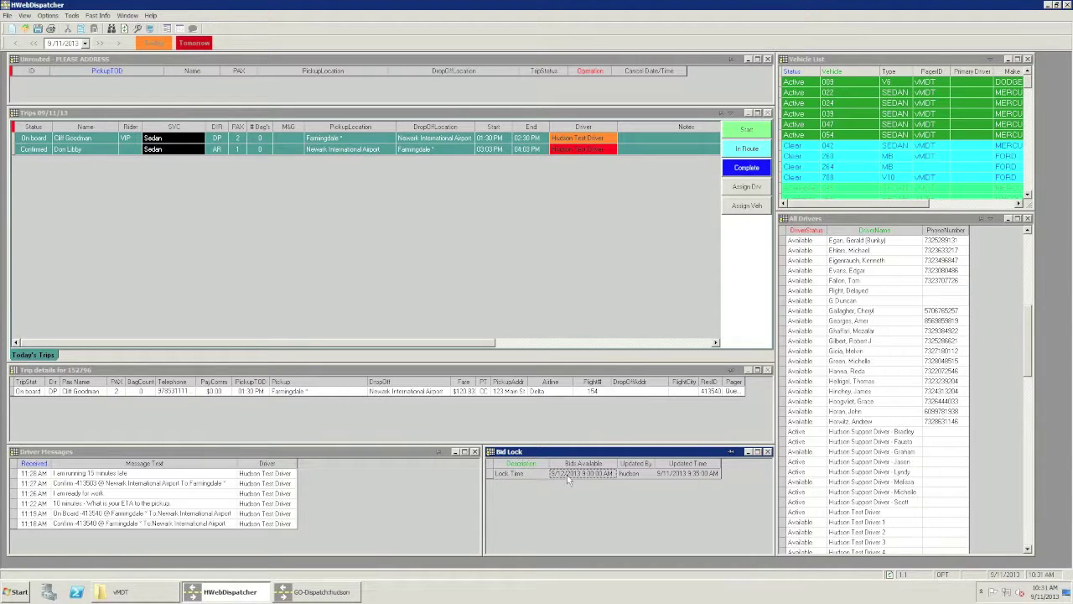
right_click(557, 477)
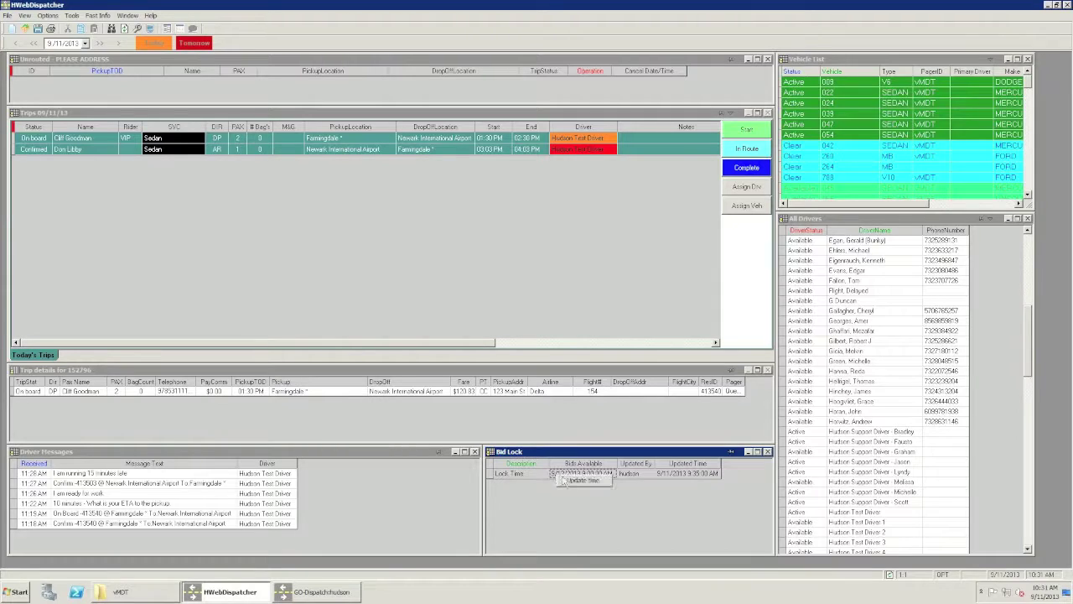
left_click(569, 483)
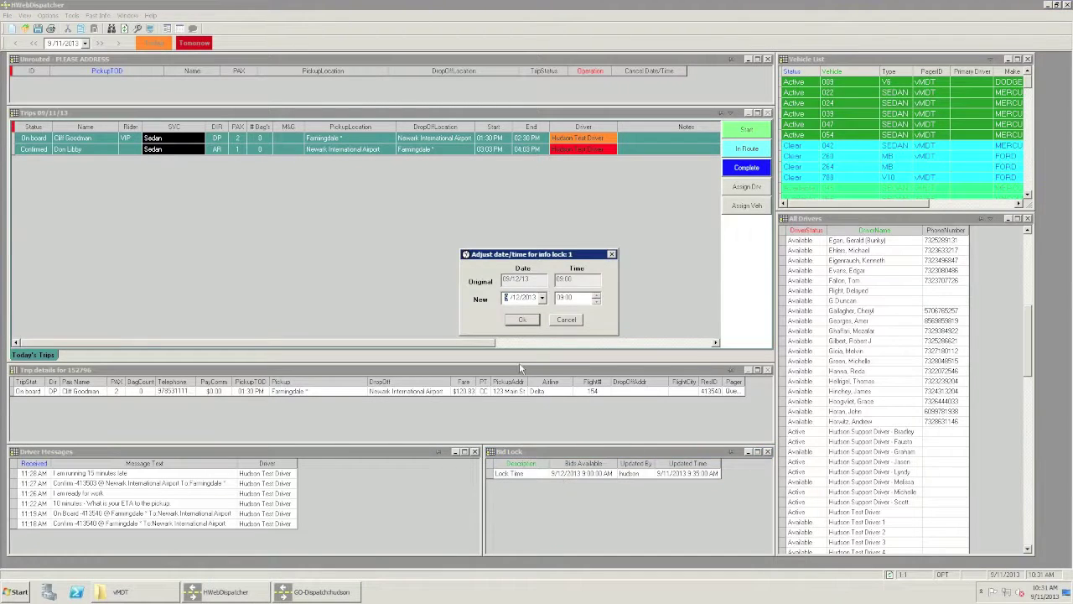
left_click(543, 298)
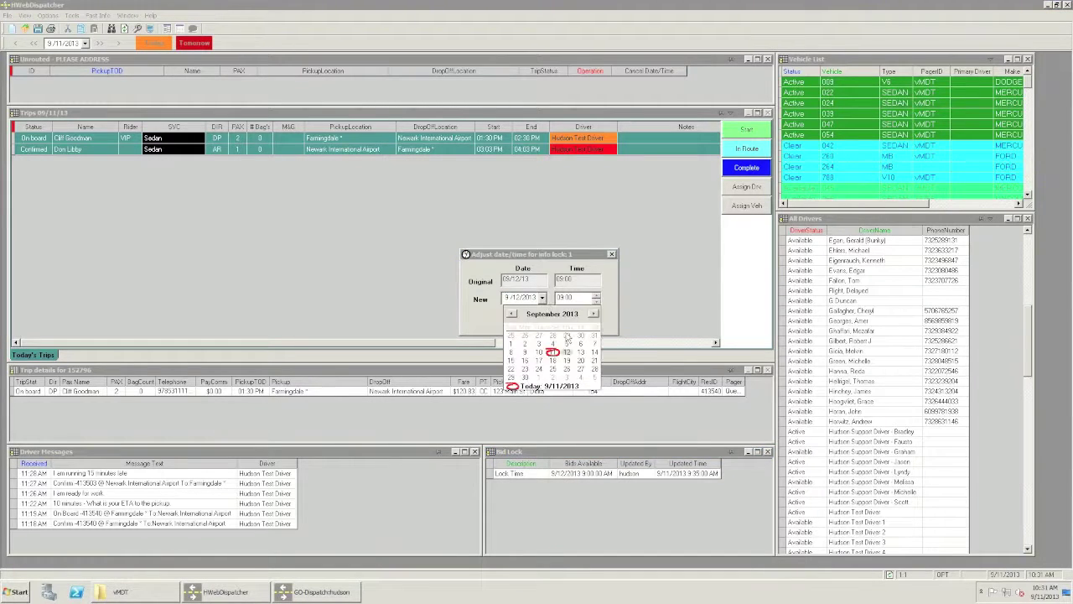
left_click(553, 352)
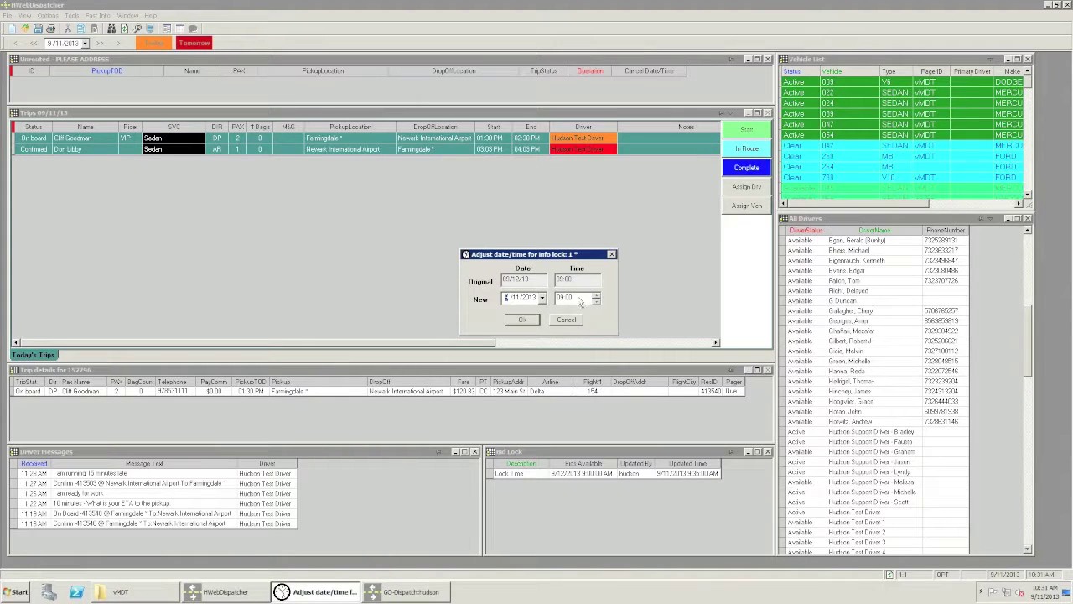
left_click(521, 321)
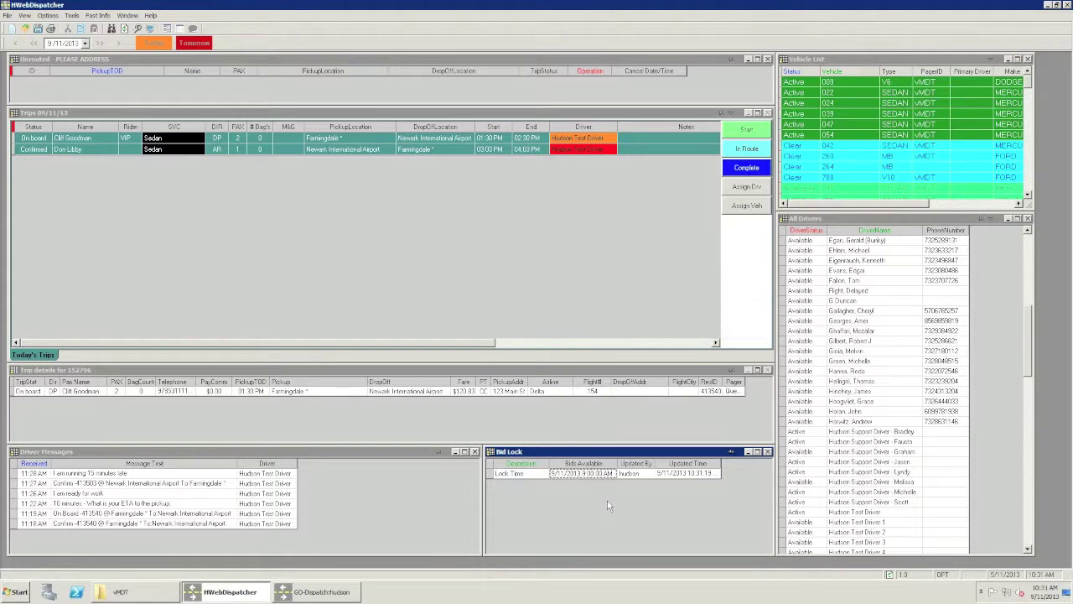
Step: Switch to the mirrored iPad in Reflector to check the bids available to the driver
mouse_move(625, 597)
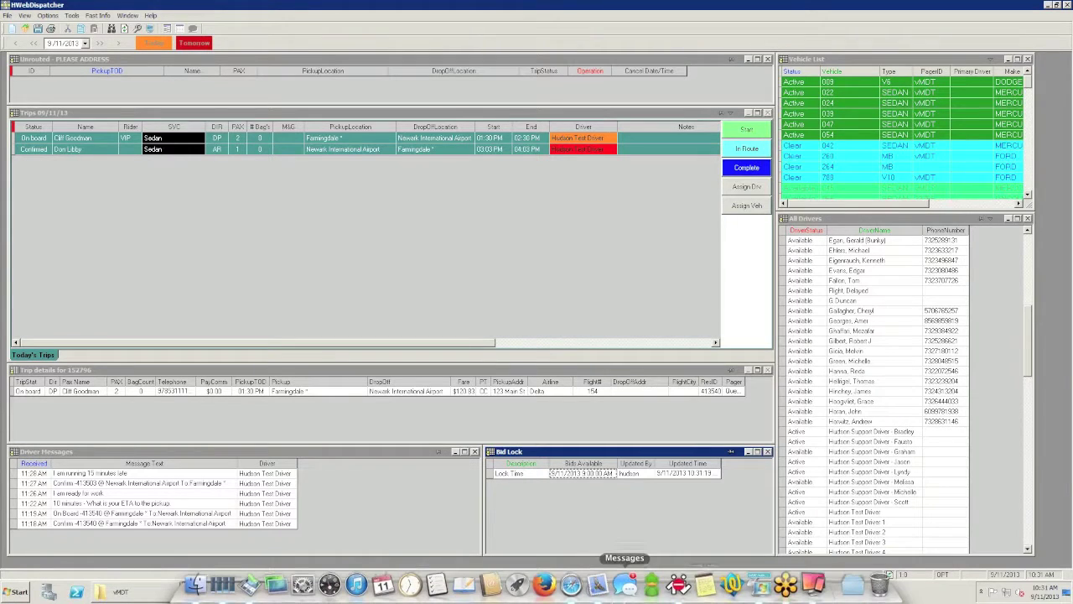
left_click(817, 589)
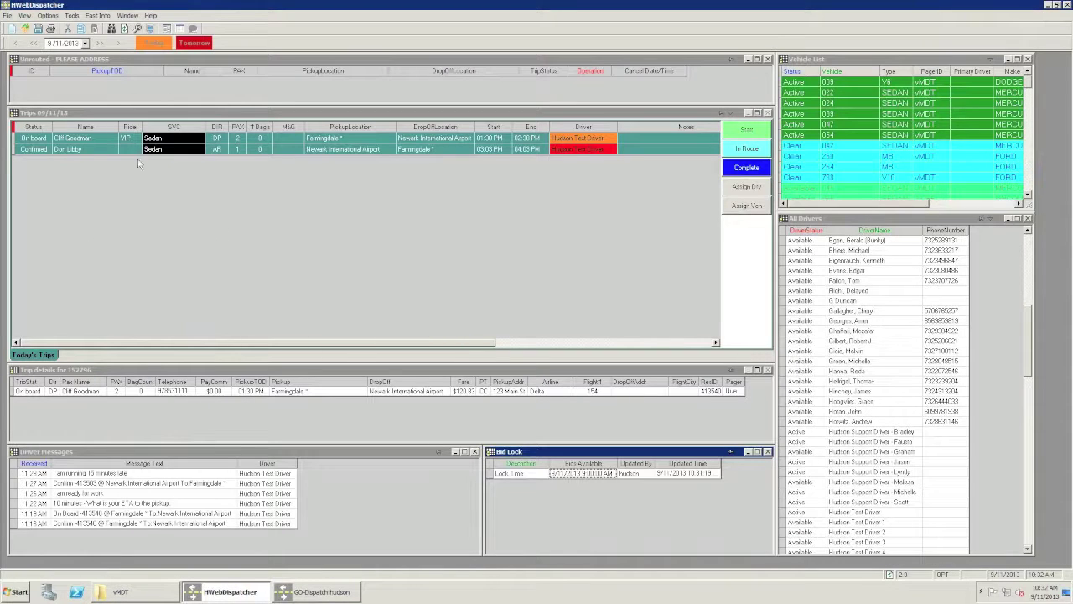
Step: In HWebDispatcher, view the 9/12/2013 Alexandria trip's details, and switch to the Jobs for Tomorrow bids on the mirrored iPad in Reflector
left_click(119, 44)
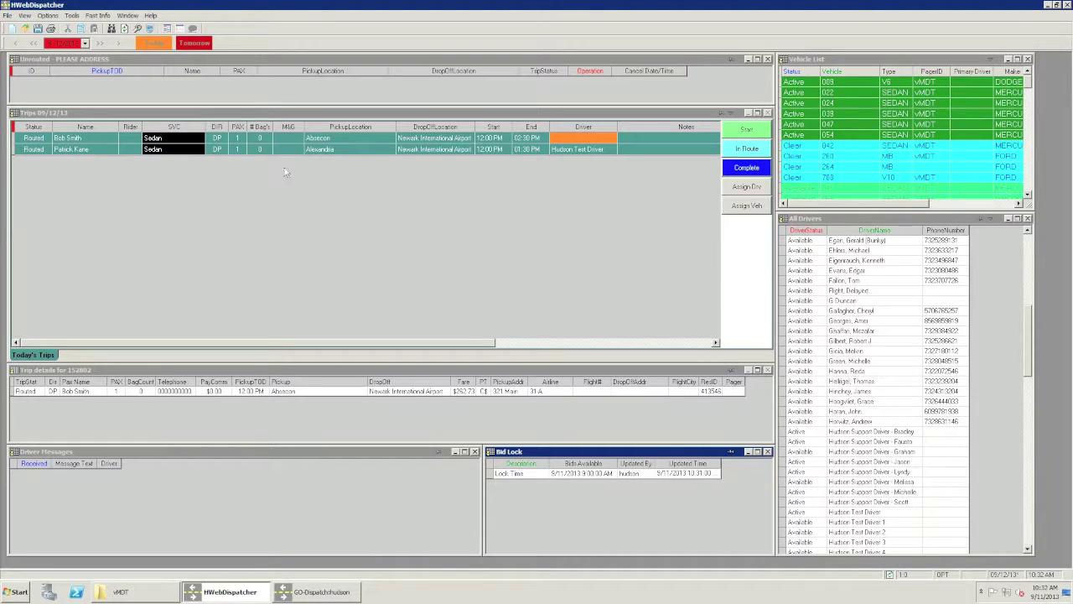
left_click(382, 151)
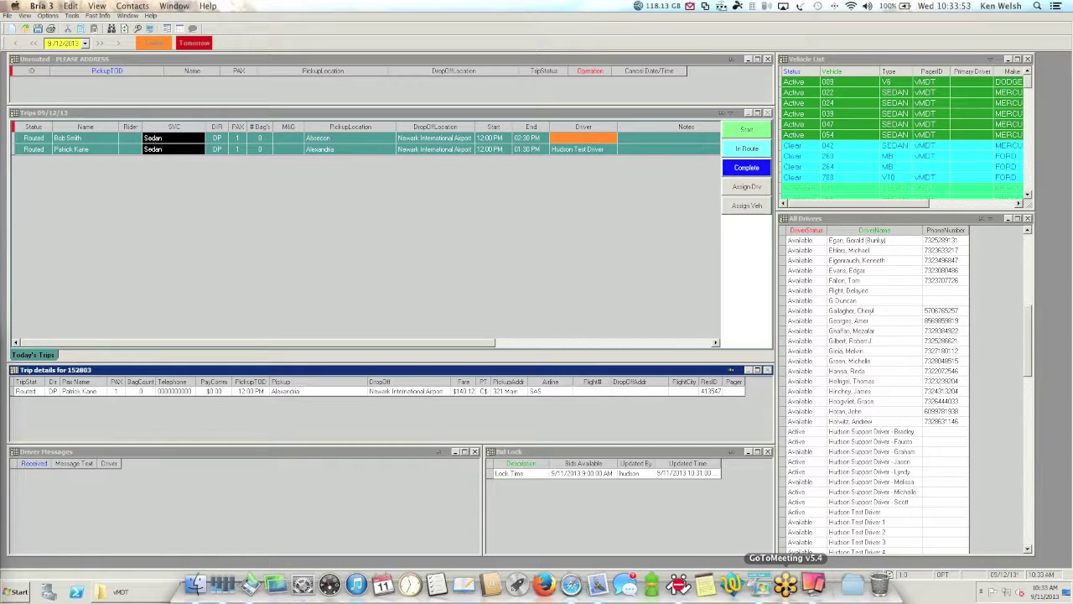
left_click(786, 584)
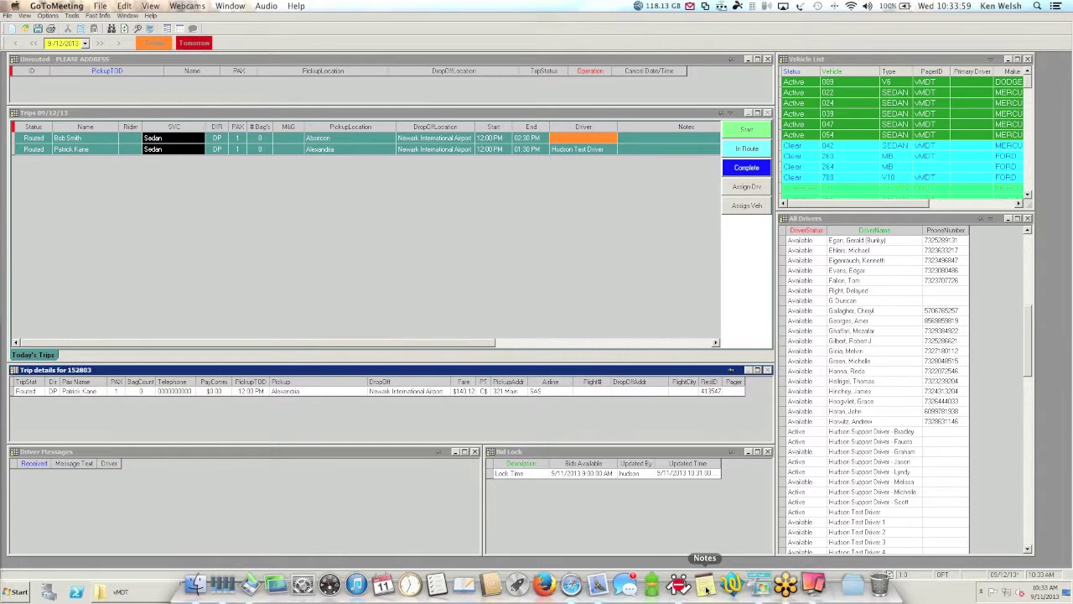
left_click(813, 585)
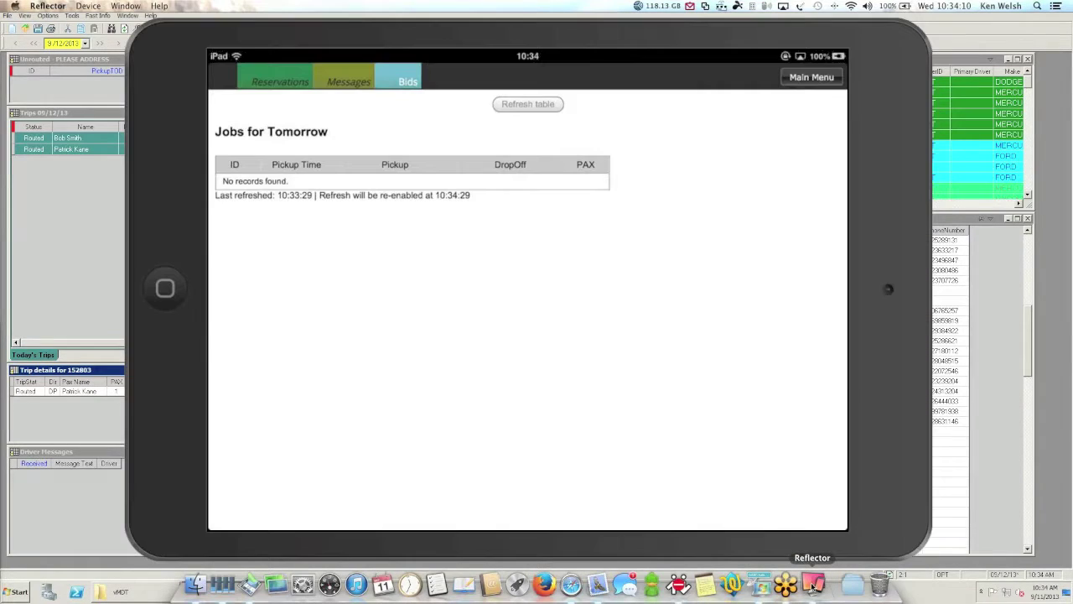